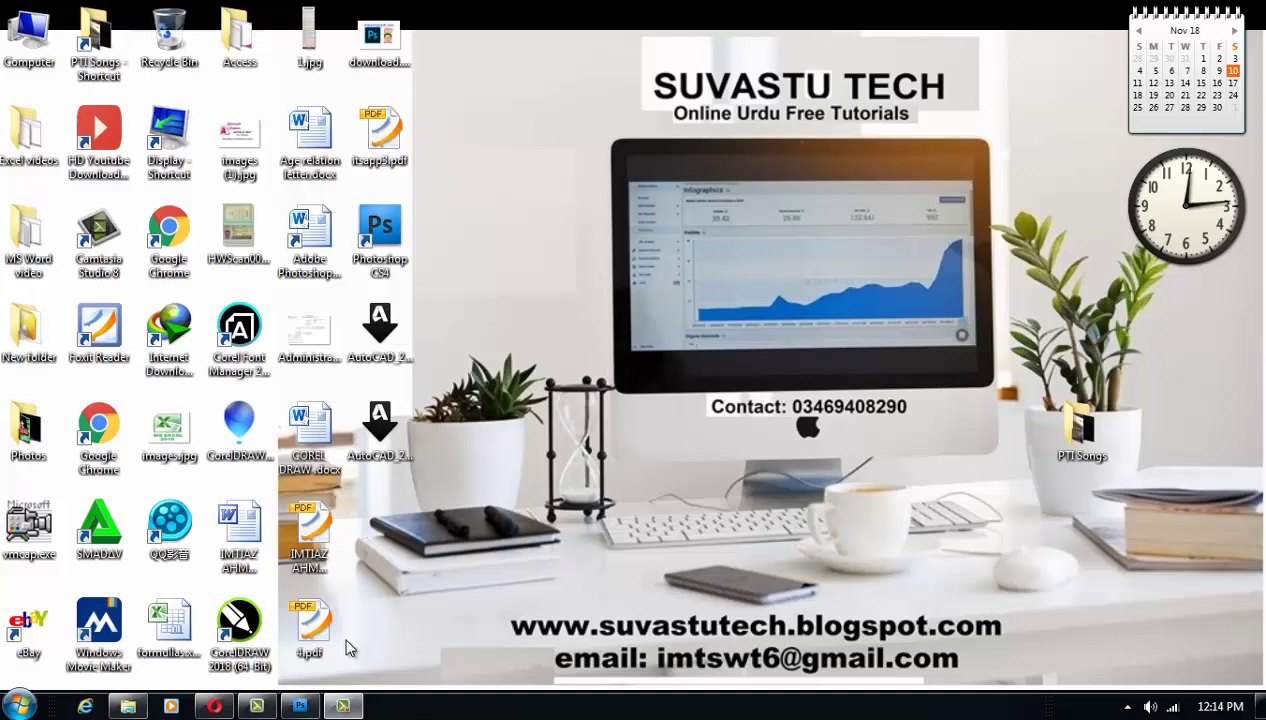
Step: Restore the Photoshop CS4 window from the taskbar so it fills the screen
left_click(308, 708)
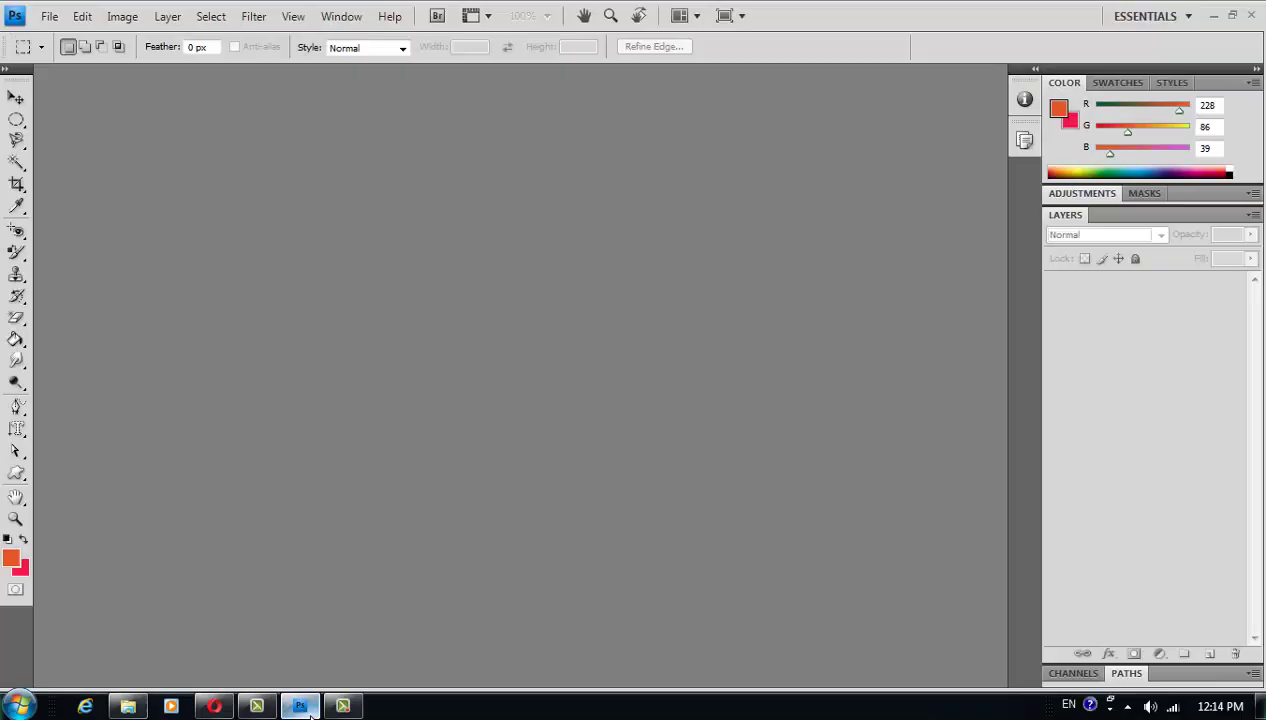
Step: Open 823.jpg from the Photos folder, dismissing the Filter Gallery that pops up
left_click(256, 18)
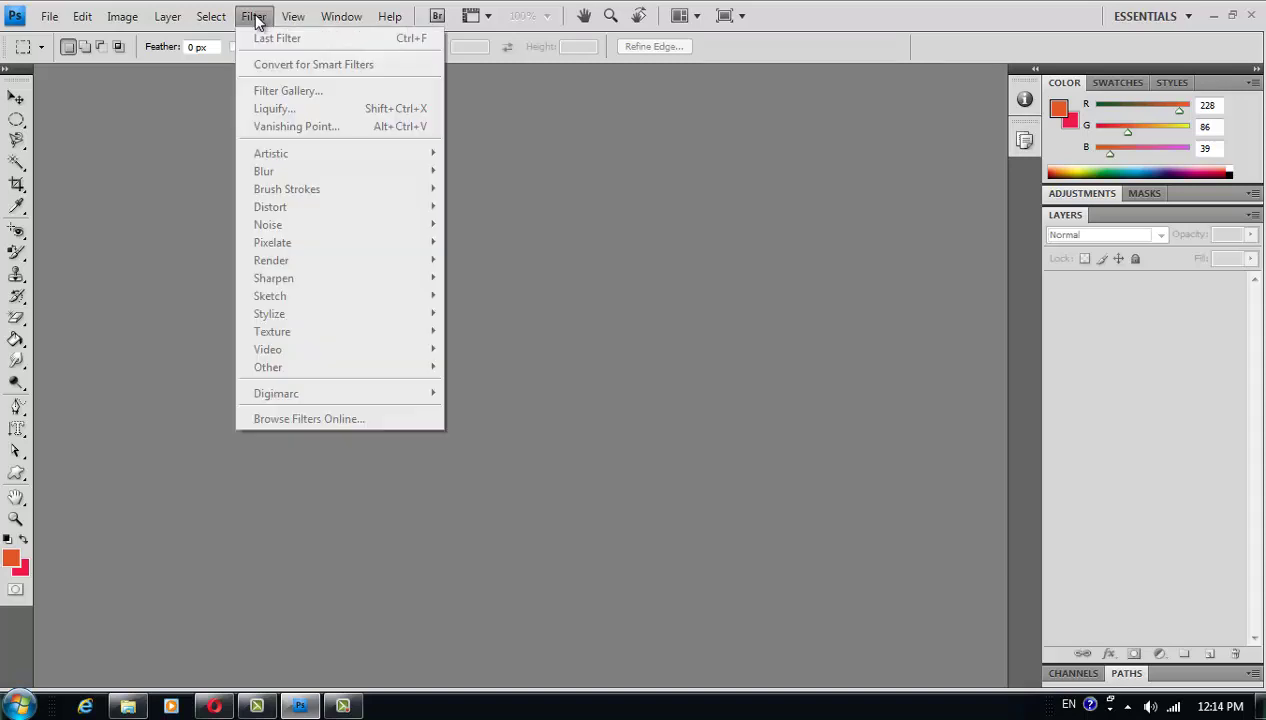
left_click(510, 205)
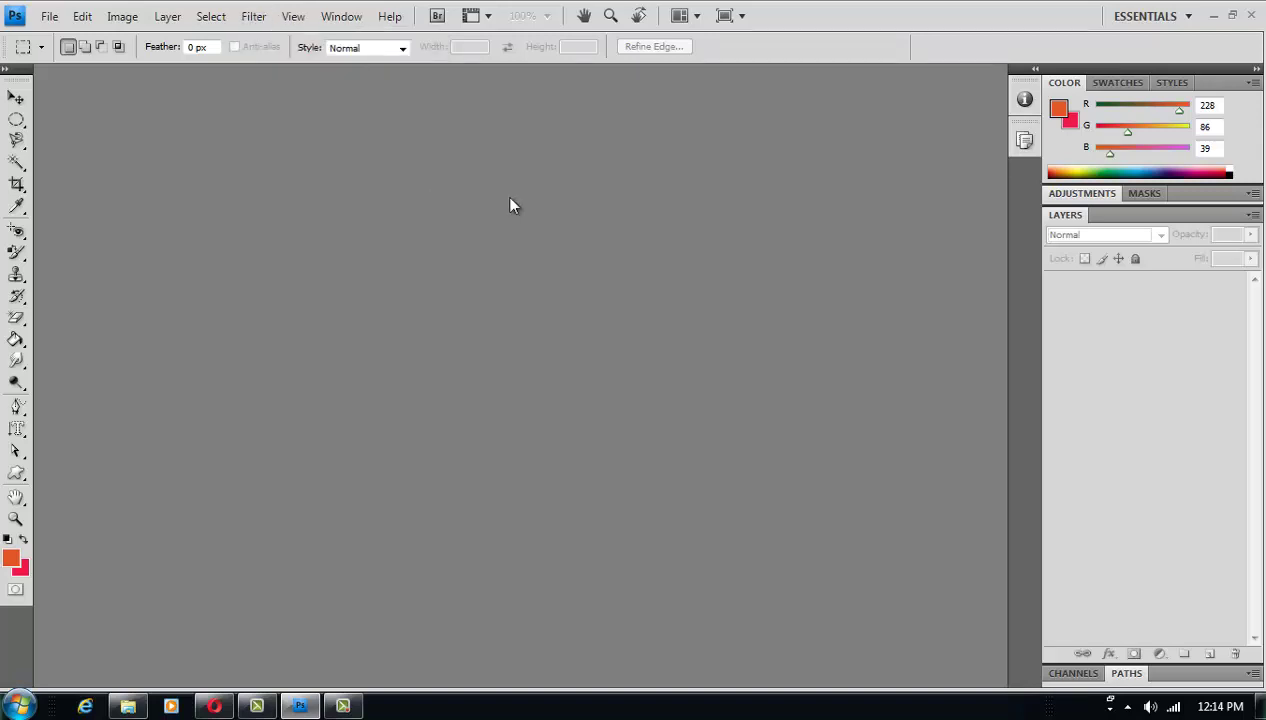
double_click(510, 205)
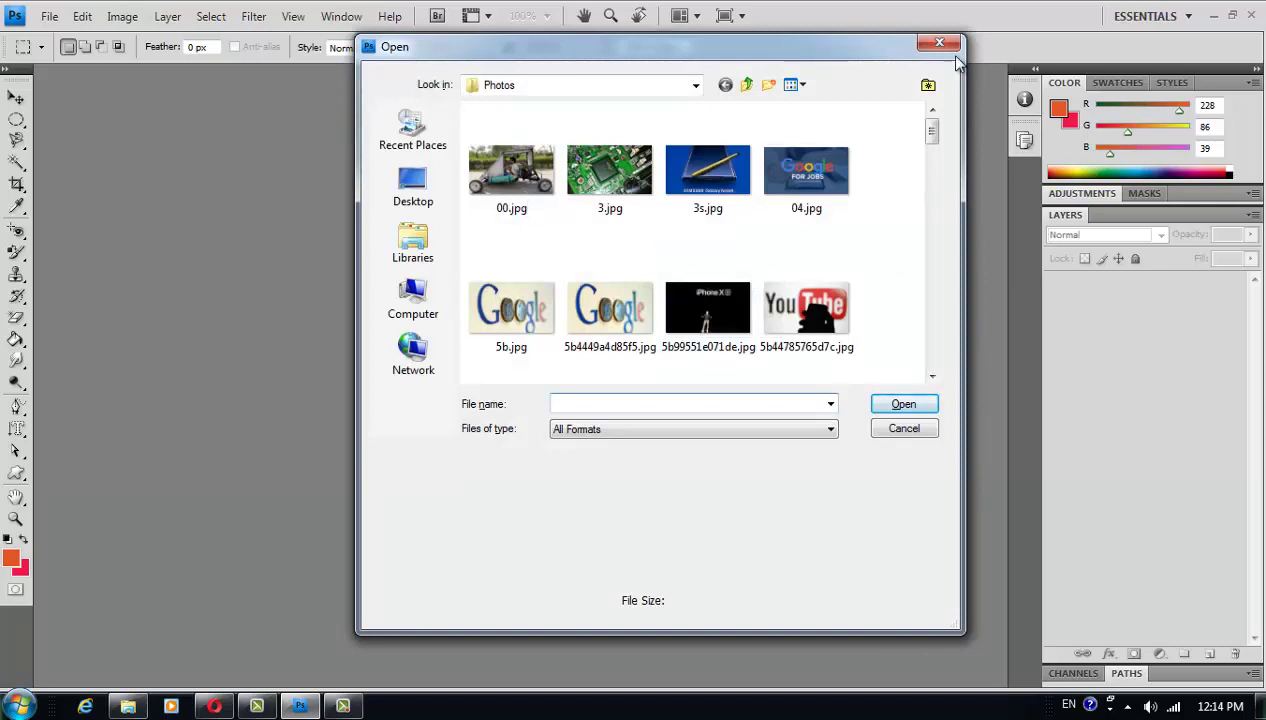
left_click_drag(932, 132, 937, 228)
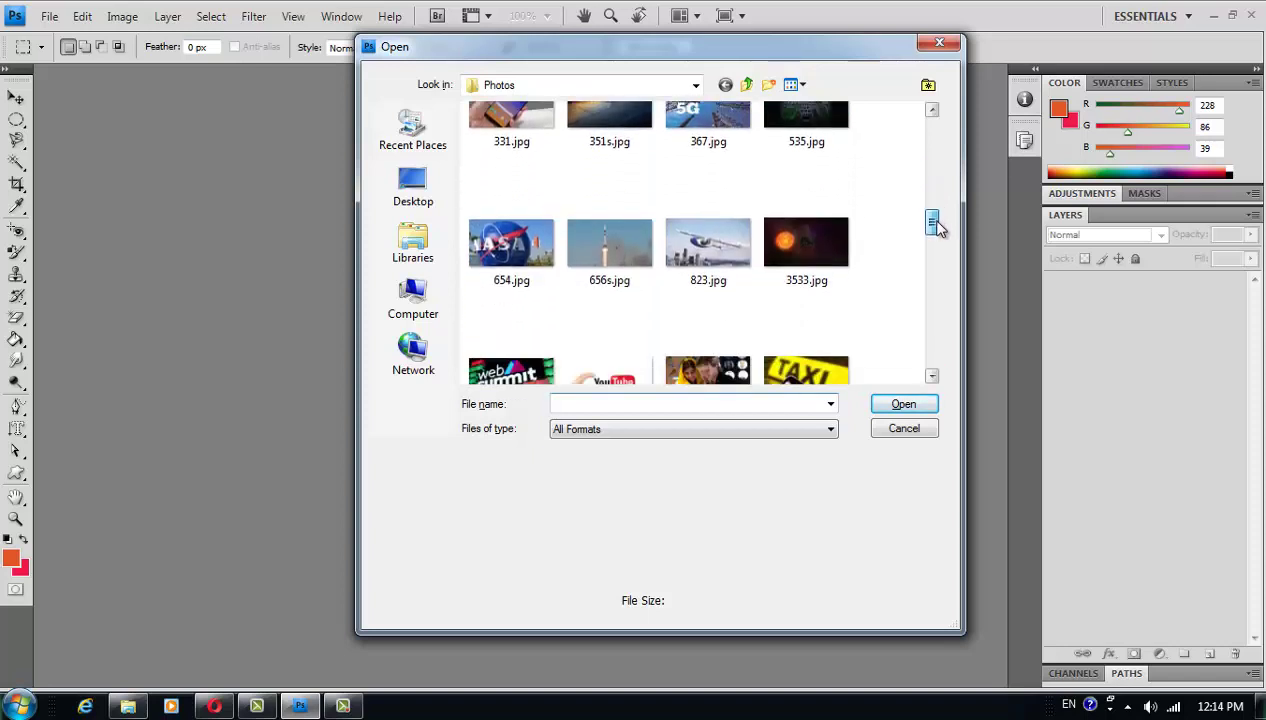
scroll(937, 228, "down", 2)
left_click(740, 200)
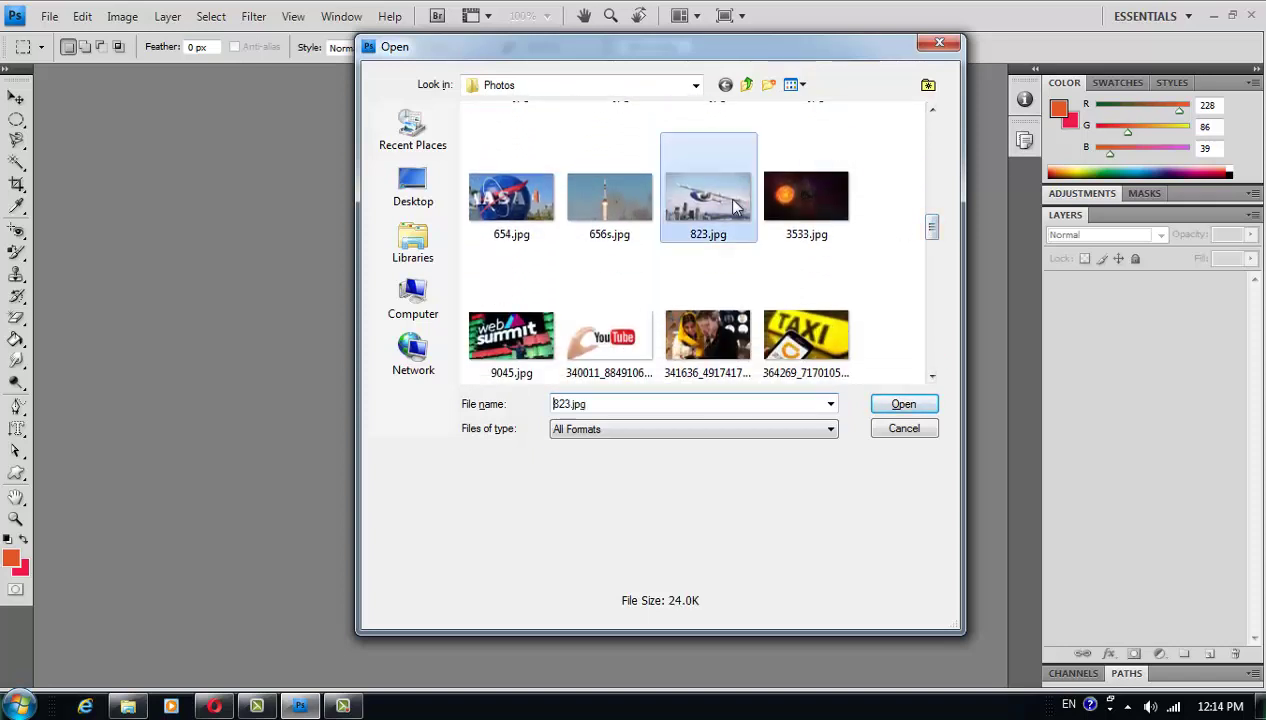
double_click(735, 198)
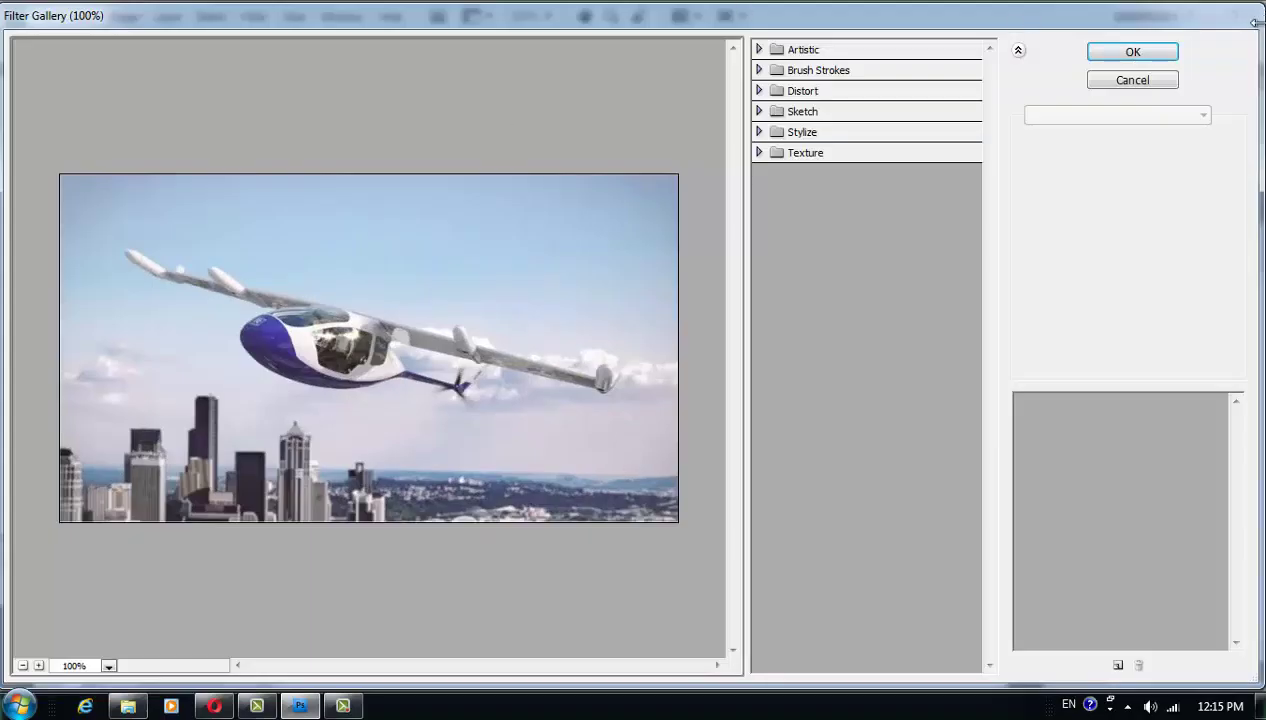
left_click(1143, 80)
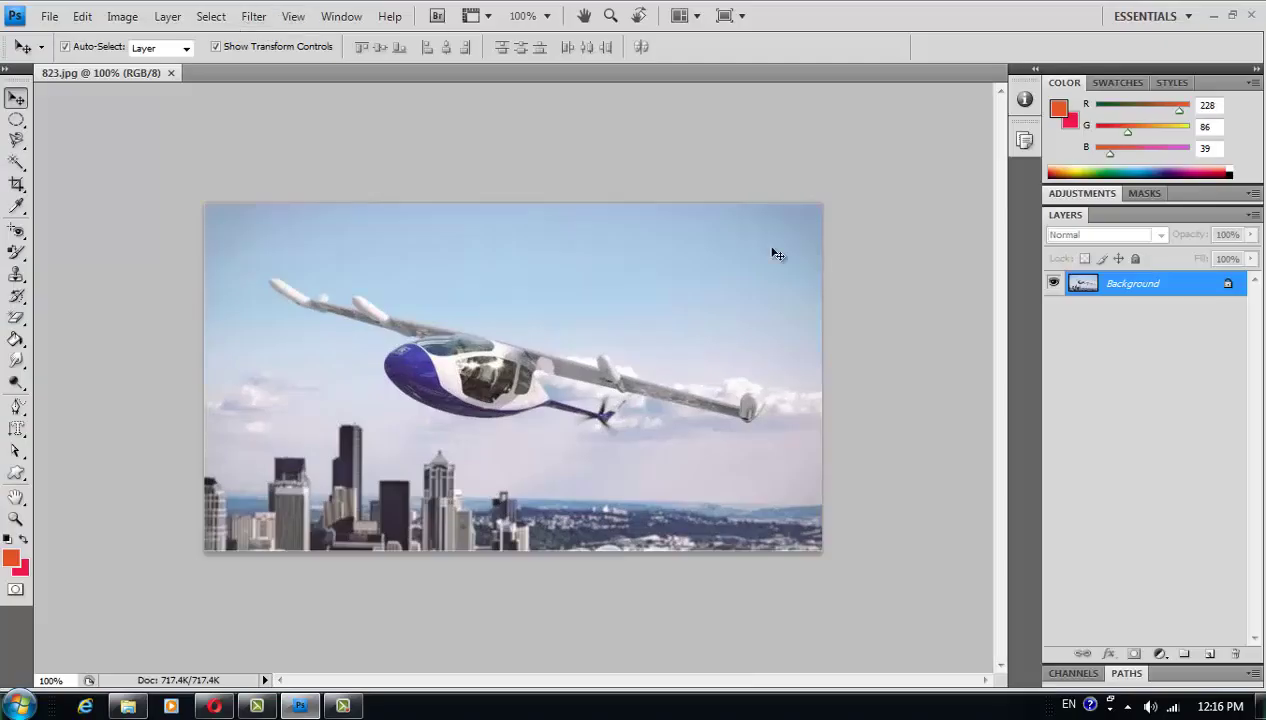
Step: Unlock the Background as Layer 0 and convert it for Smart Filters
double_click(1151, 288)
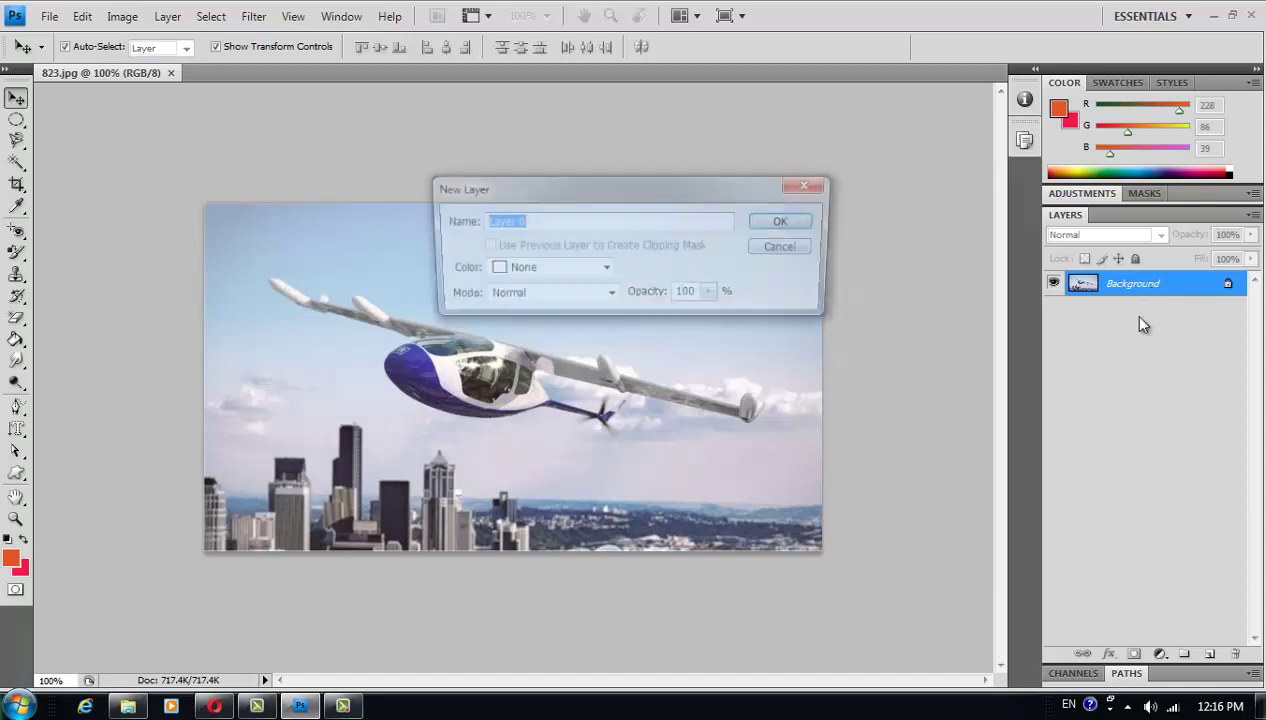
left_click(760, 222)
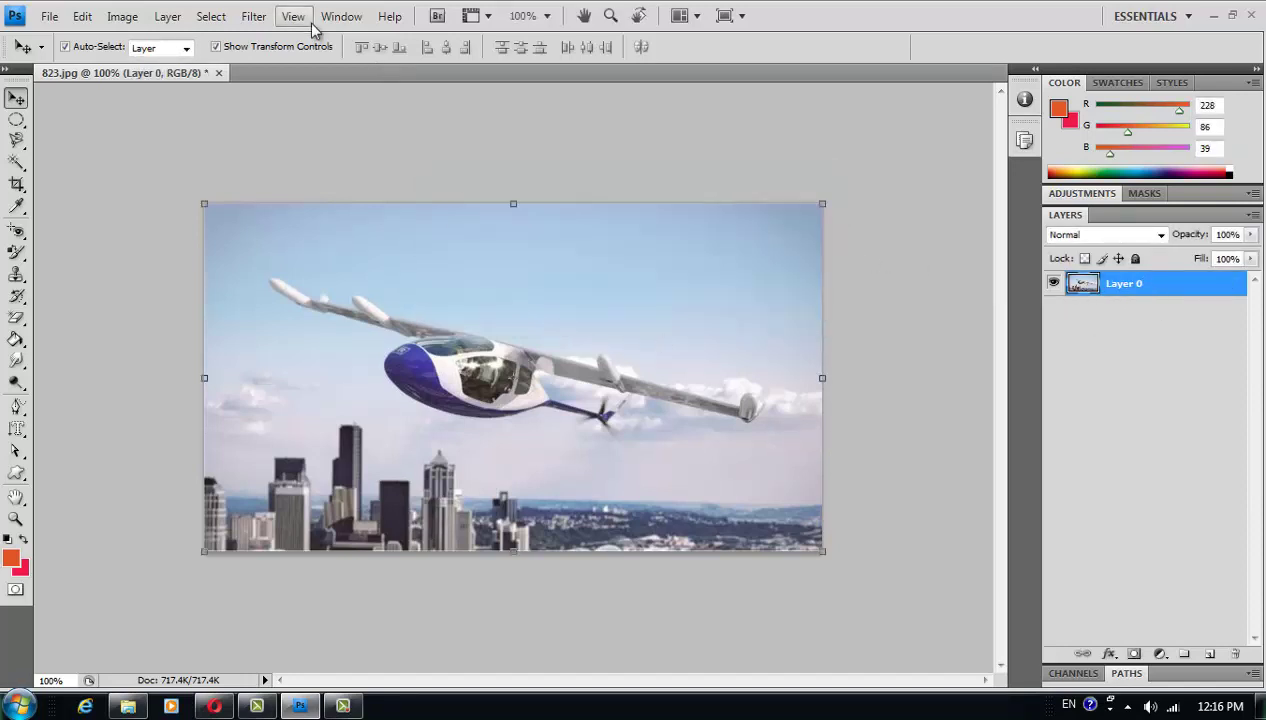
left_click(252, 22)
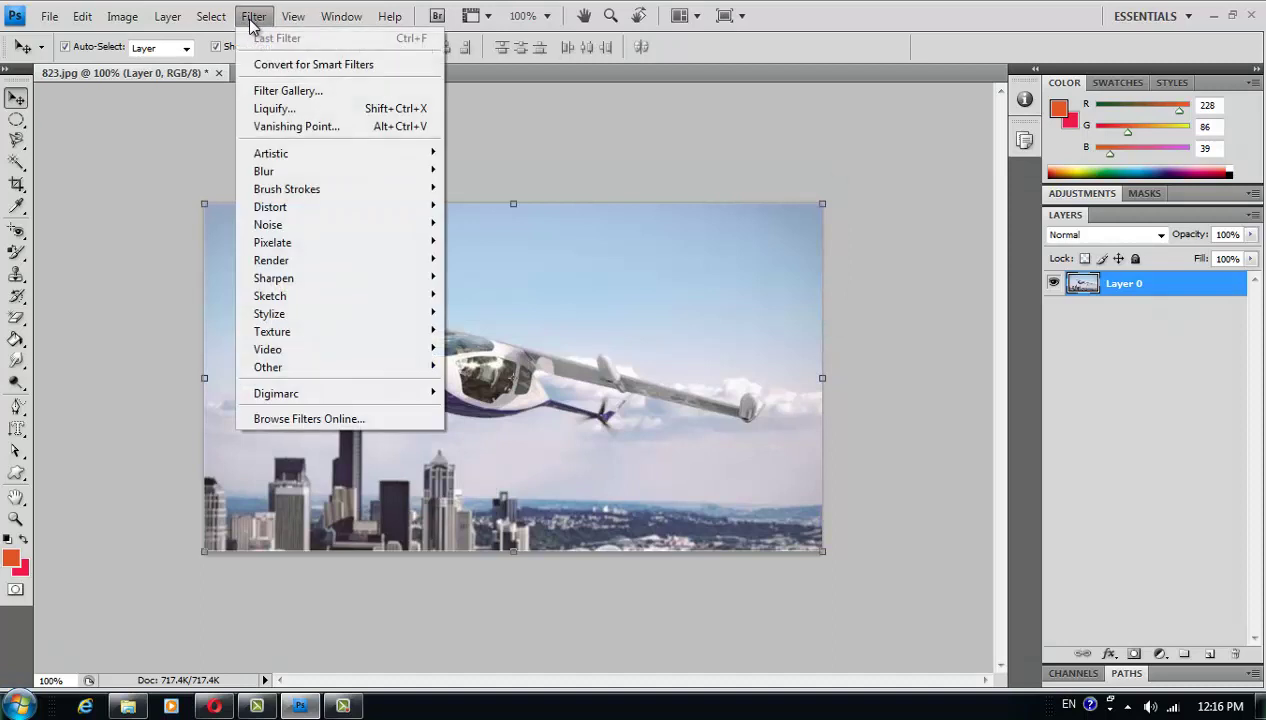
left_click(297, 65)
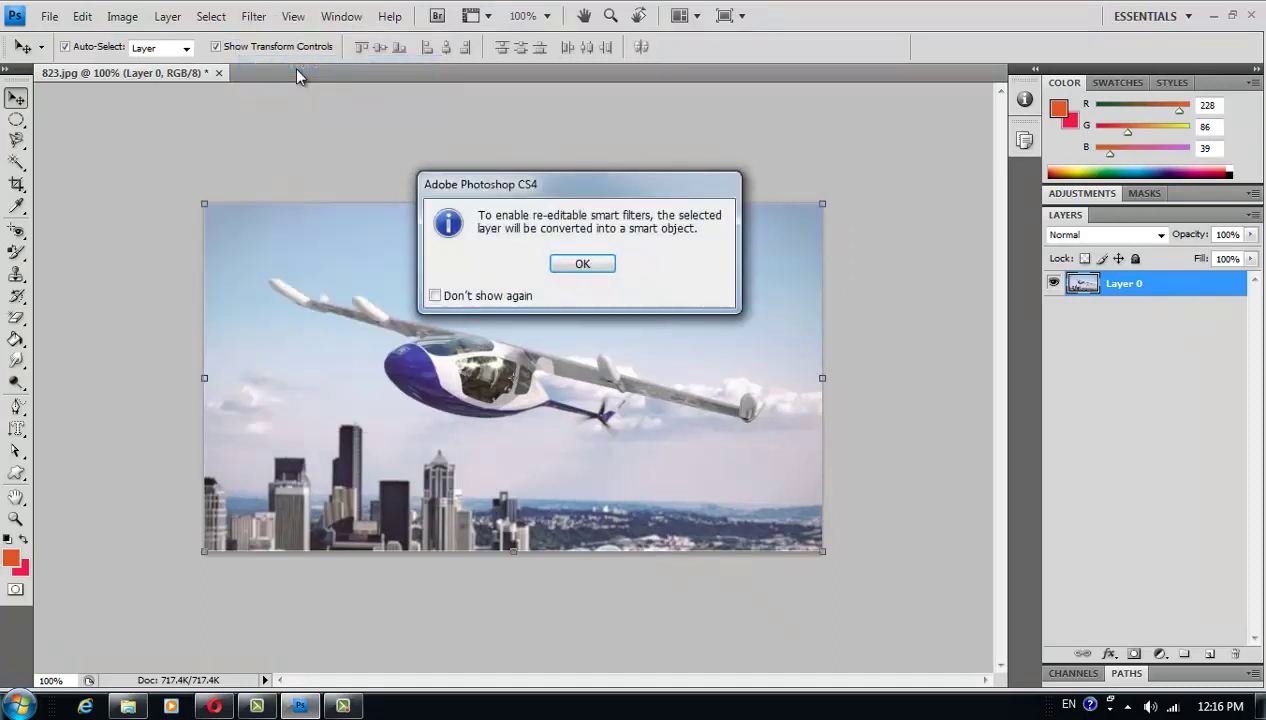
left_click(584, 261)
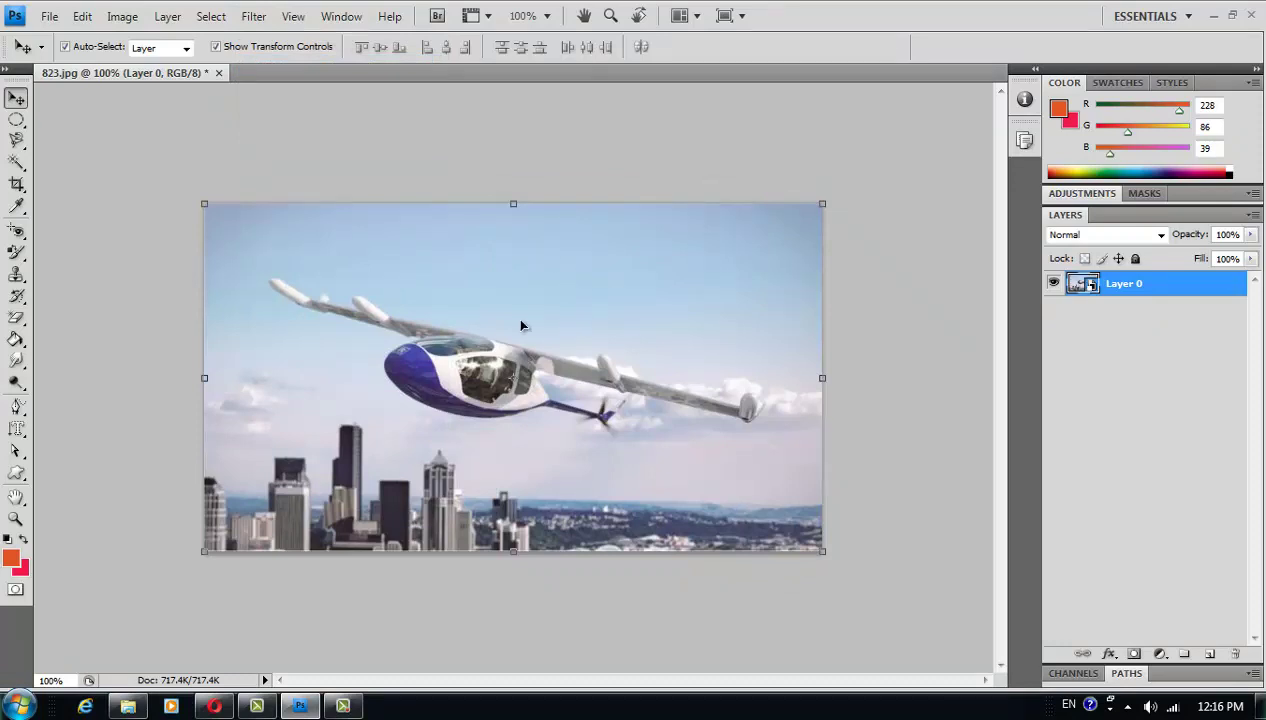
left_click(254, 16)
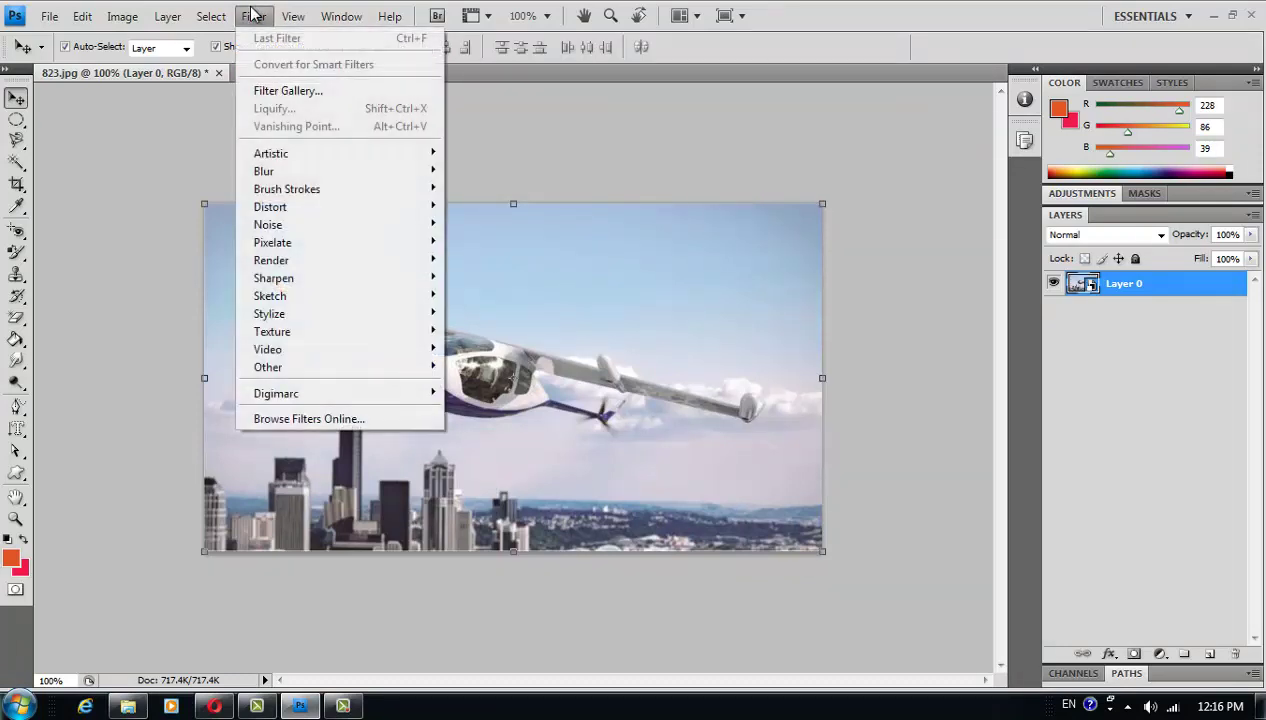
Step: In the Filter Gallery, preview Artistic Cutout, Dry Brush, Film Grain, Fresco, Neon Glow and Plastic Wrap
left_click(305, 92)
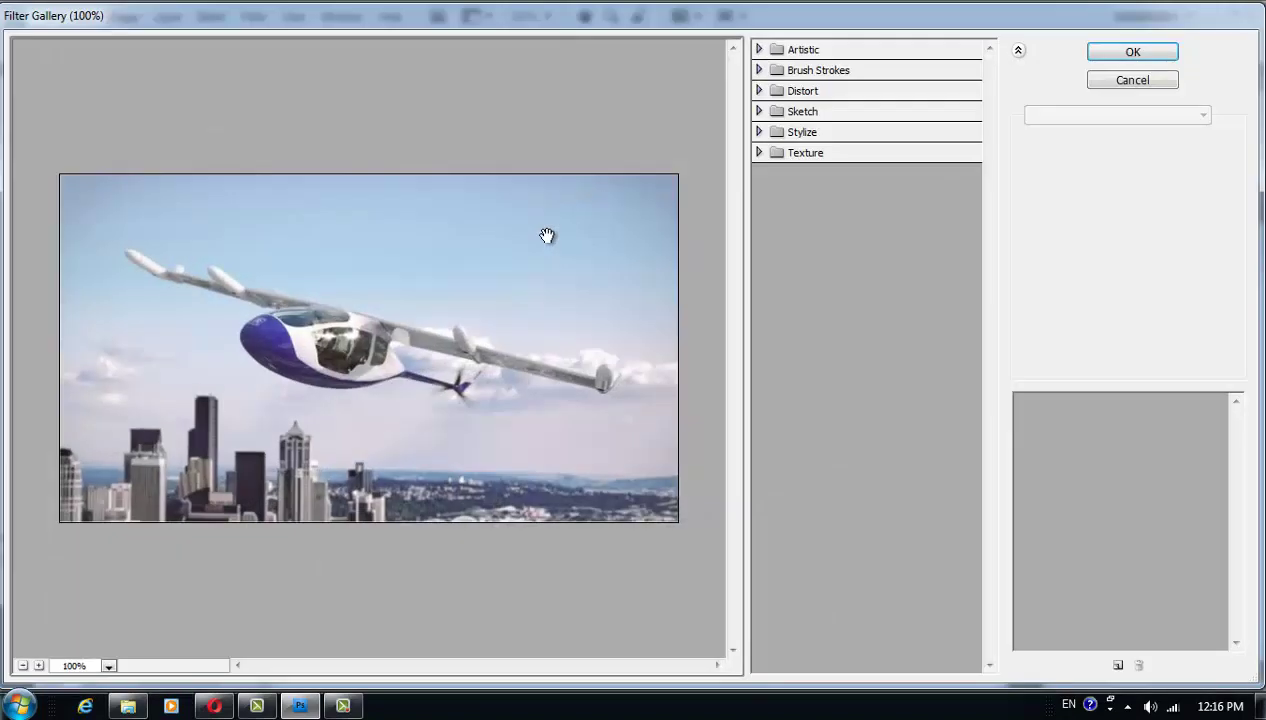
left_click(799, 52)
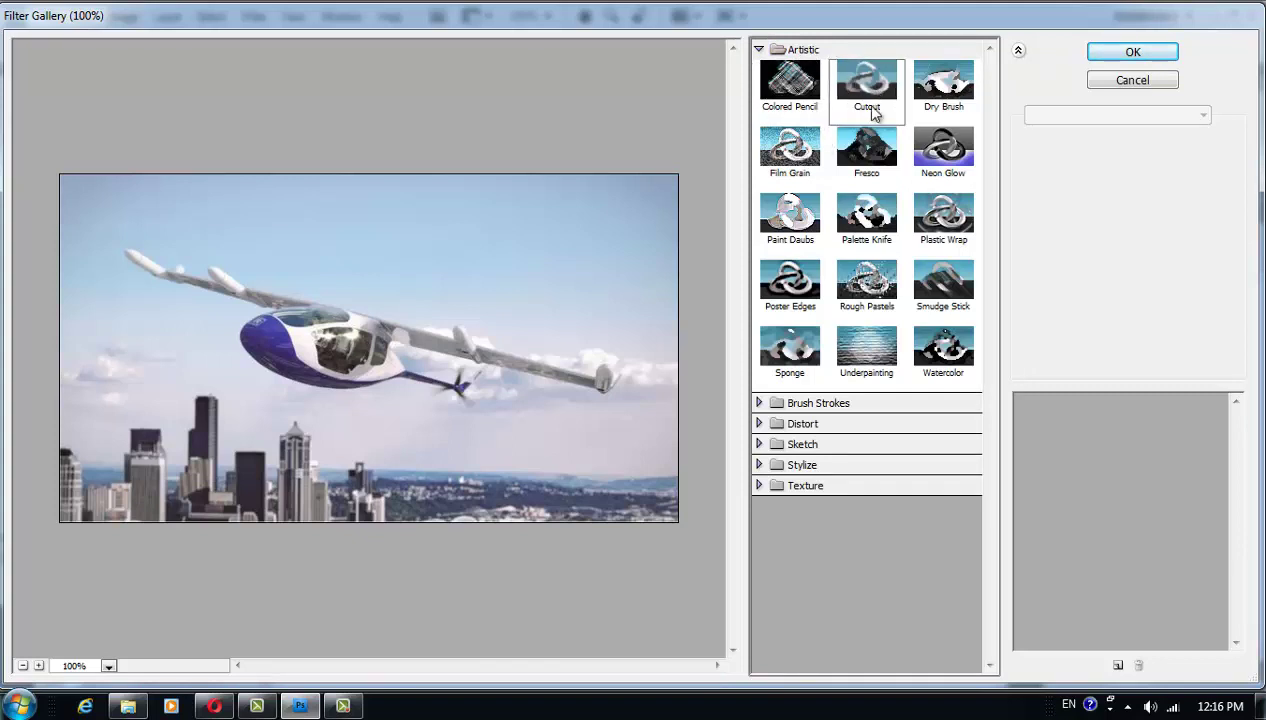
left_click(867, 88)
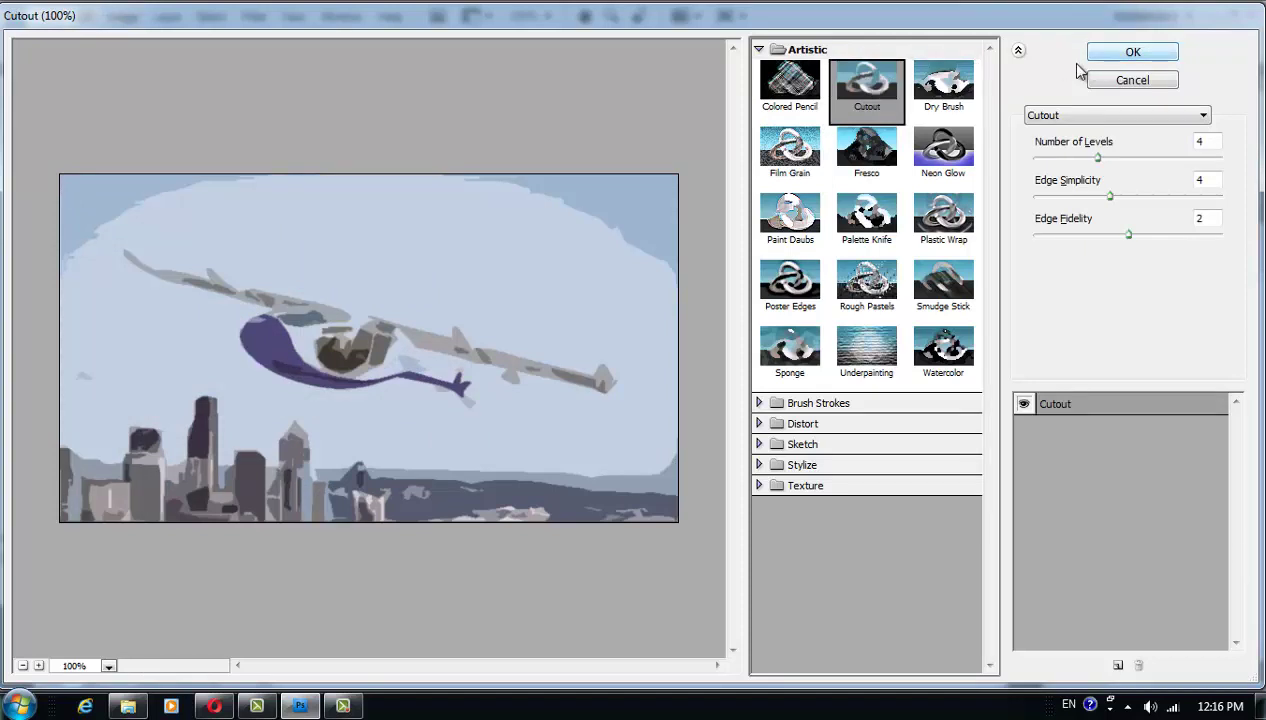
left_click(930, 85)
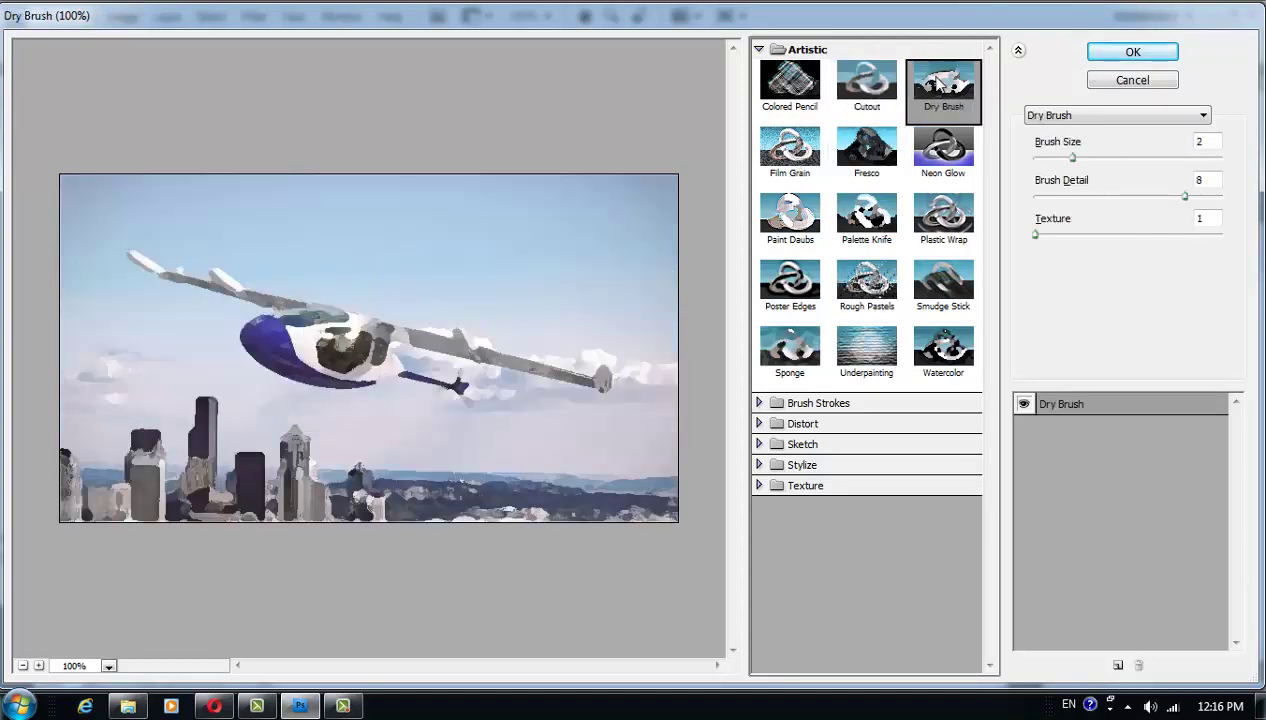
left_click(790, 147)
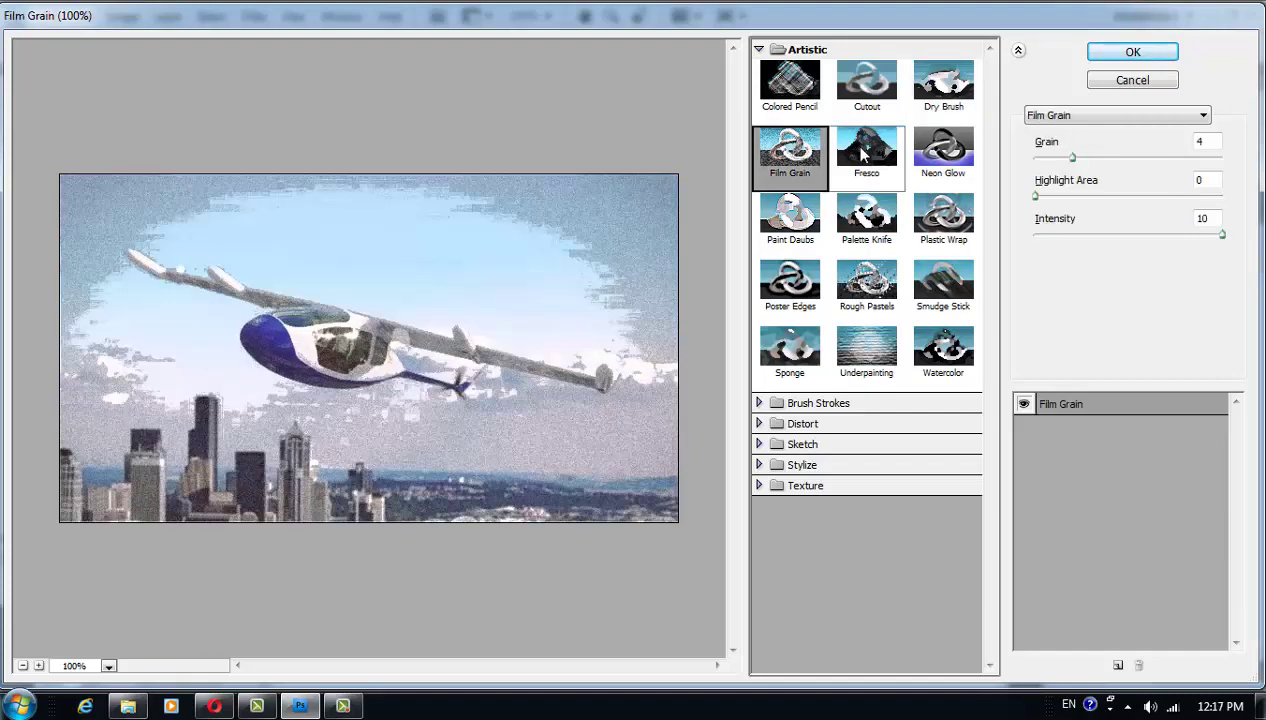
left_click(862, 150)
left_click(946, 154)
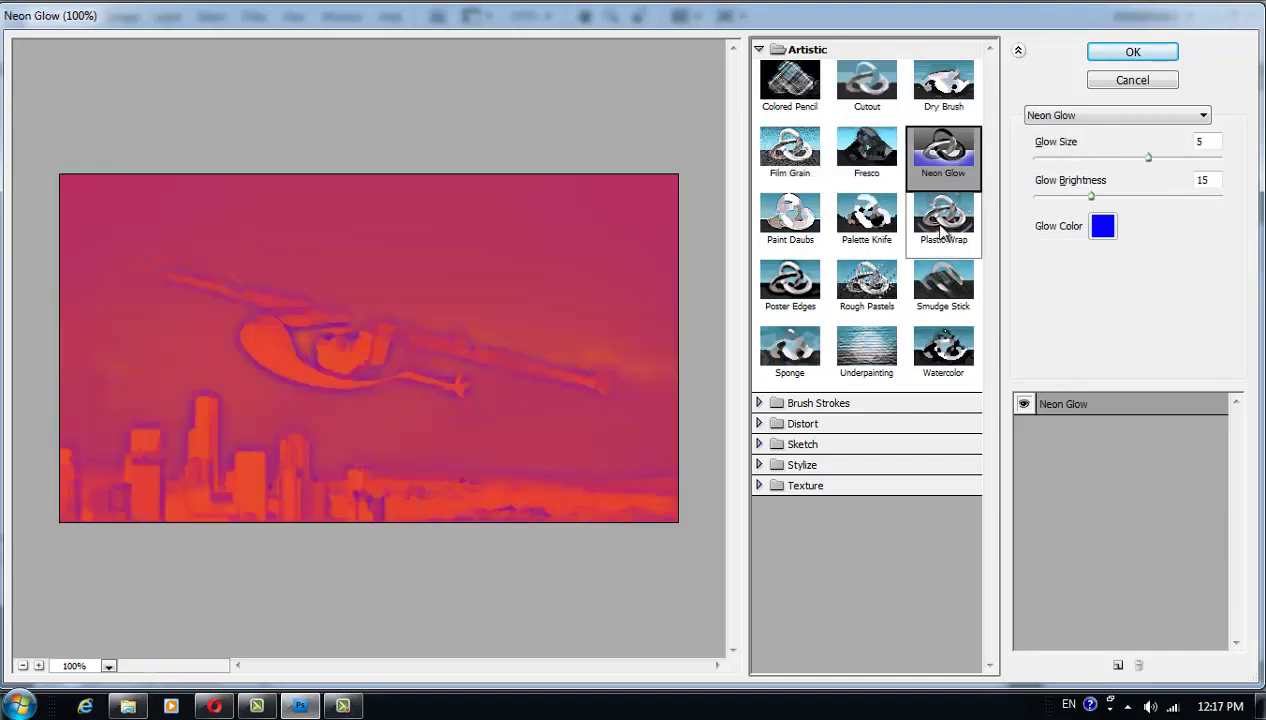
left_click(940, 232)
Step: Preview Palette Knife, Paint Daubs, Smudge Stick, Rough Pastels, Poster Edges, Sponge, Underpainting and Watercolor
left_click(866, 225)
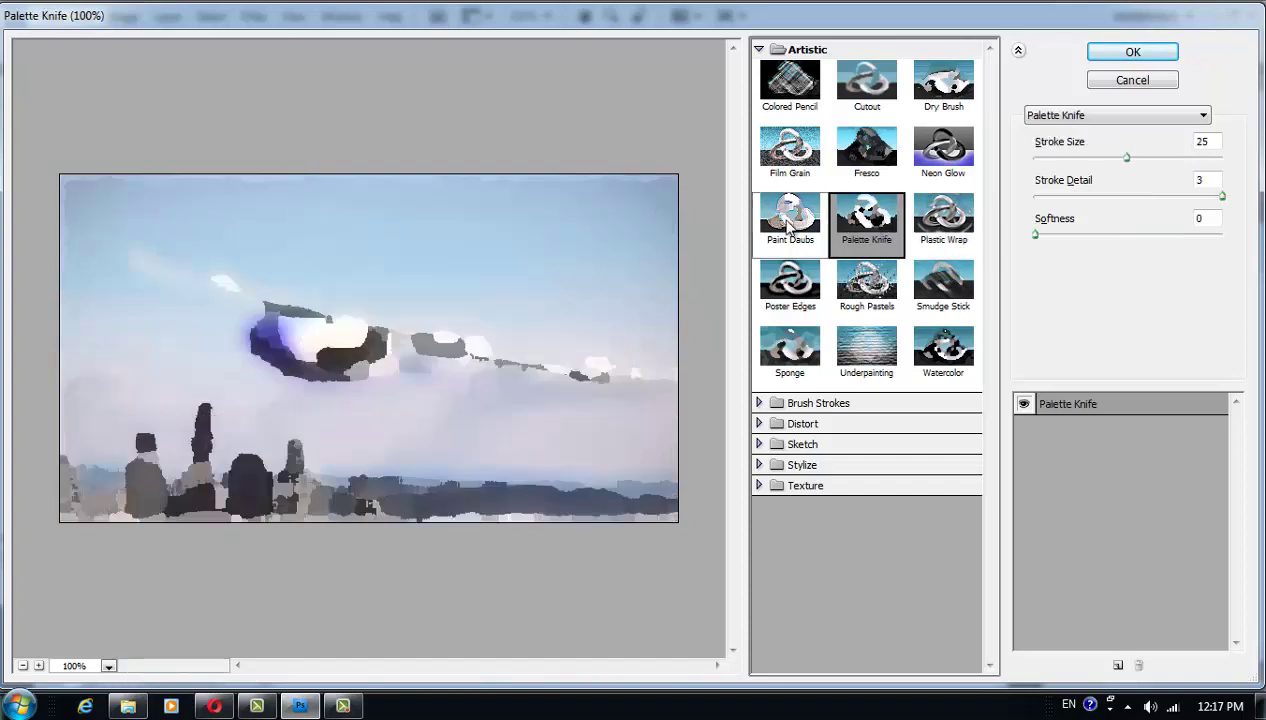
left_click(789, 225)
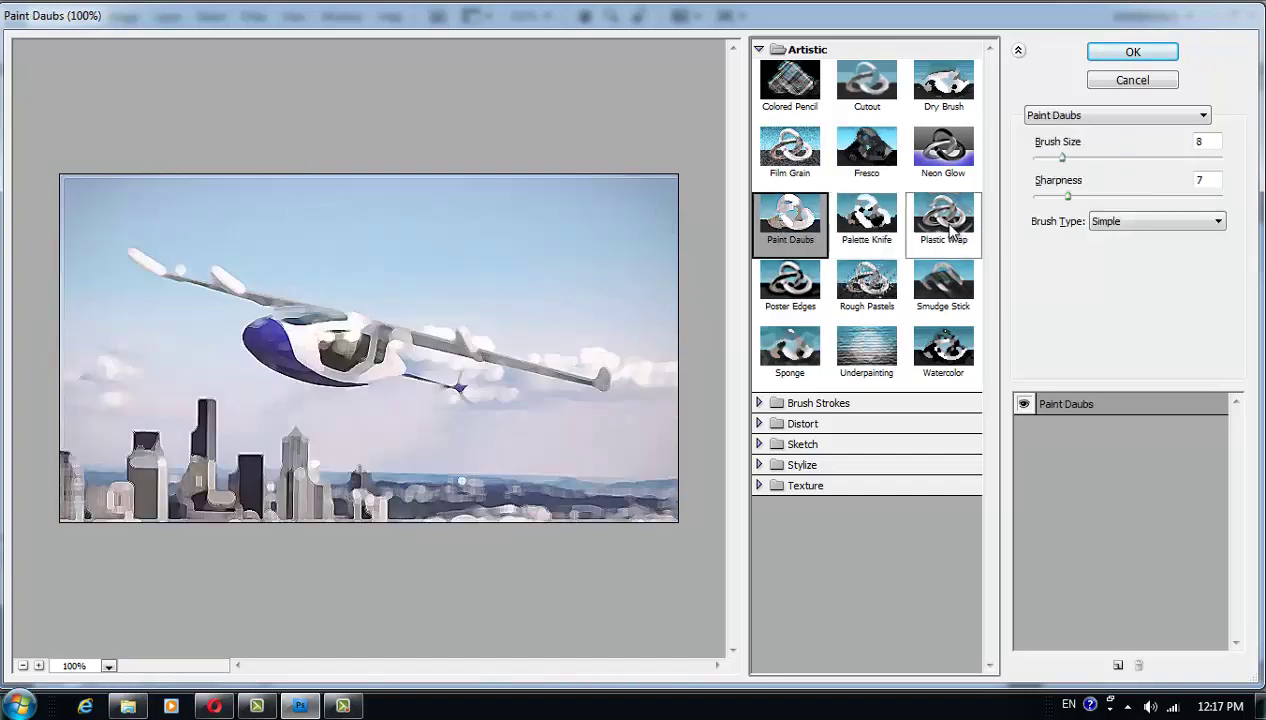
left_click(926, 298)
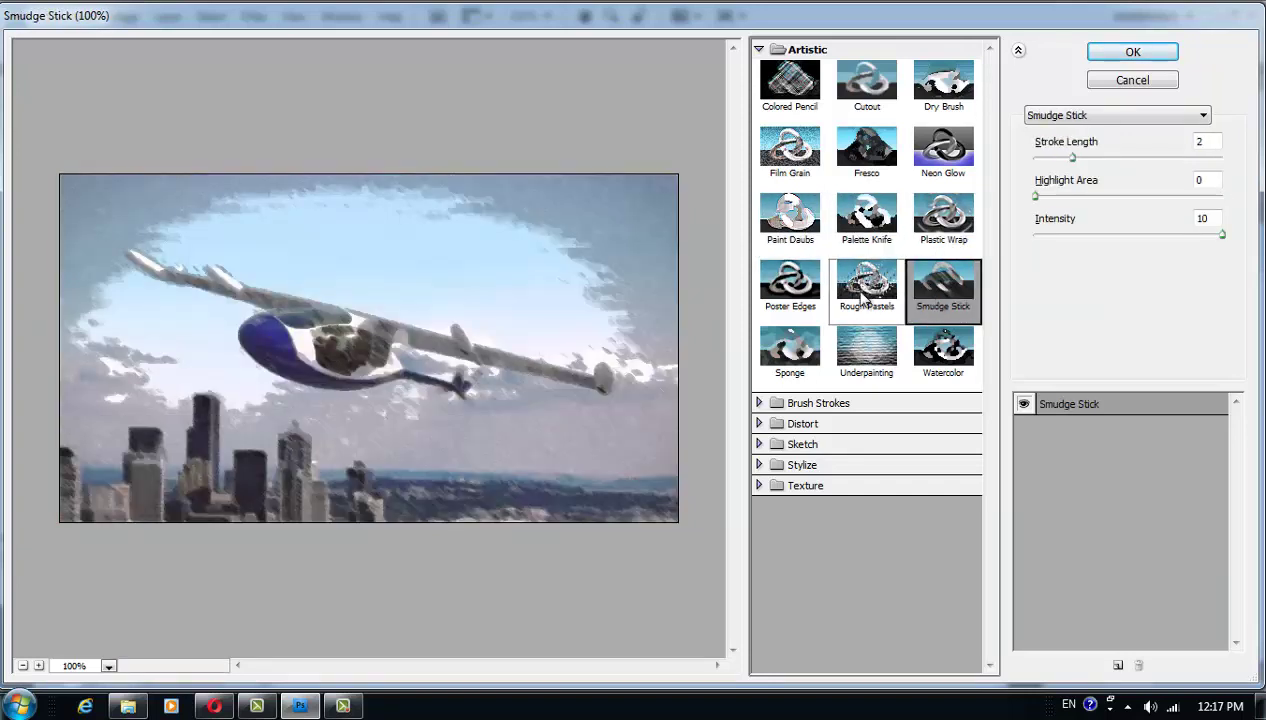
left_click(862, 296)
left_click(776, 278)
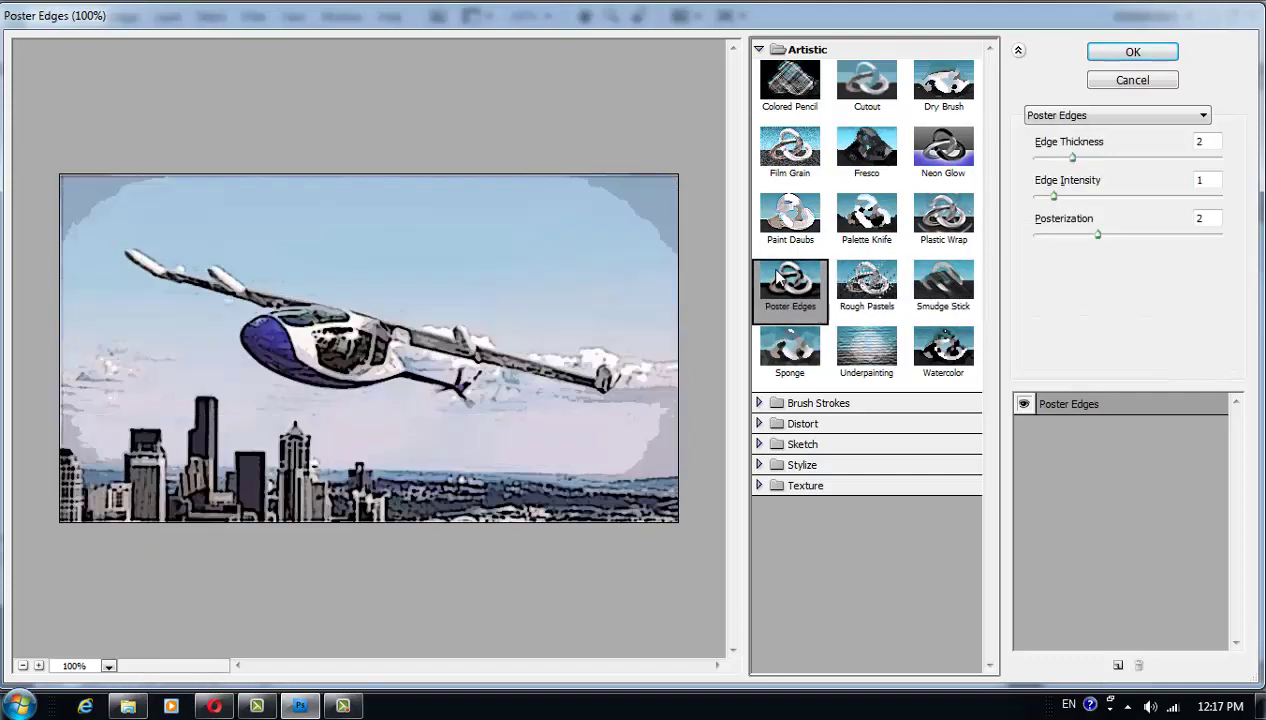
left_click(796, 345)
left_click(868, 345)
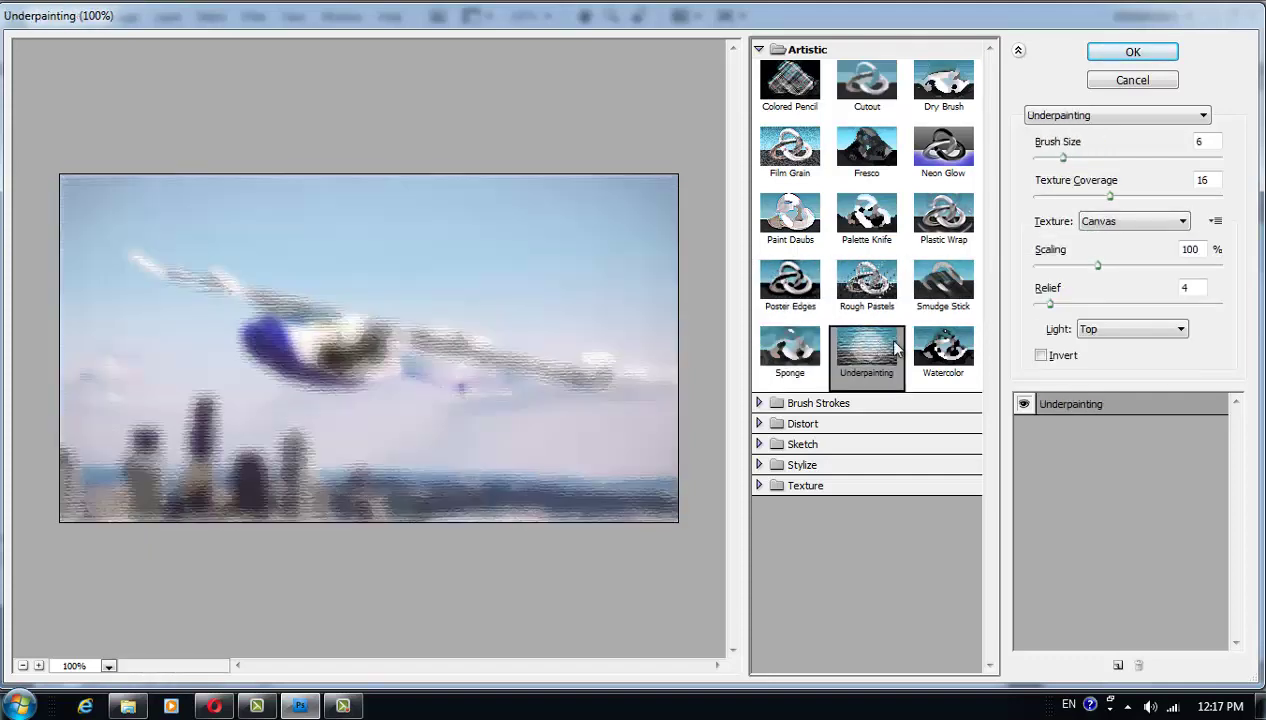
left_click(935, 348)
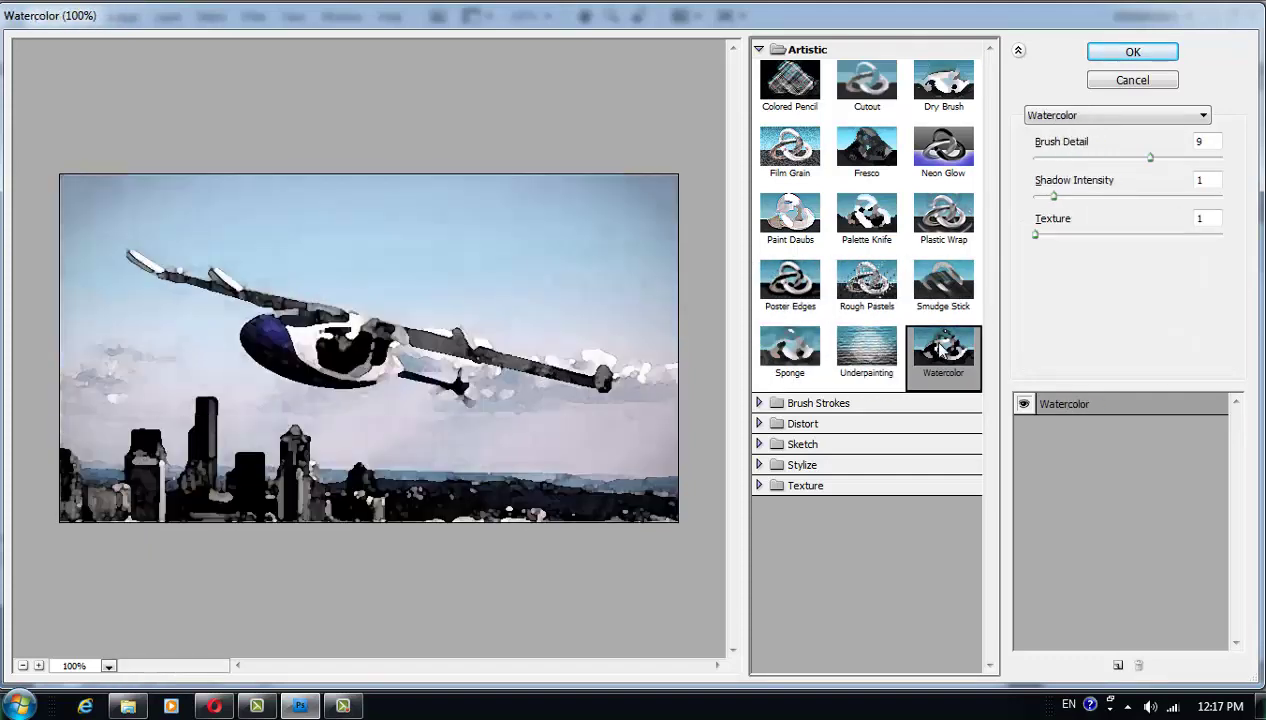
left_click(808, 404)
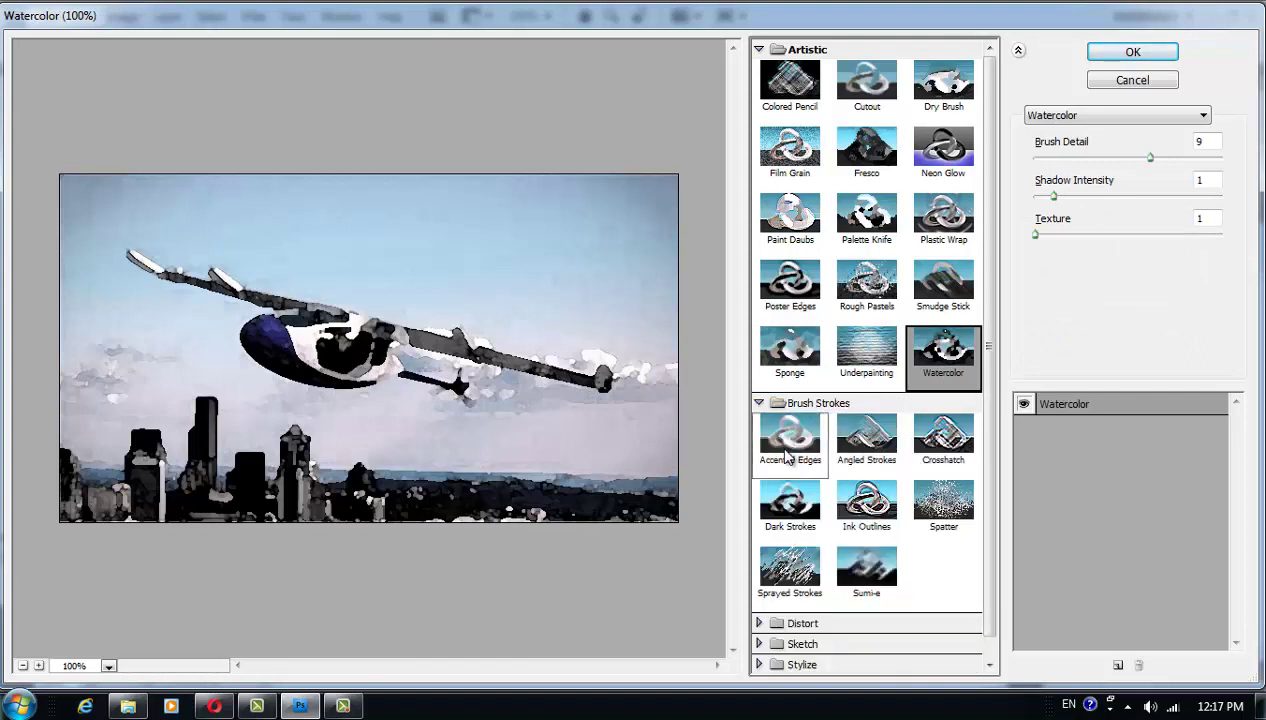
Step: Preview Brush Strokes: Accented Edges, Angled Strokes, Crosshatch, Spatter, Ink Outlines, Dark Strokes, Sprayed Strokes
left_click(787, 455)
left_click(866, 445)
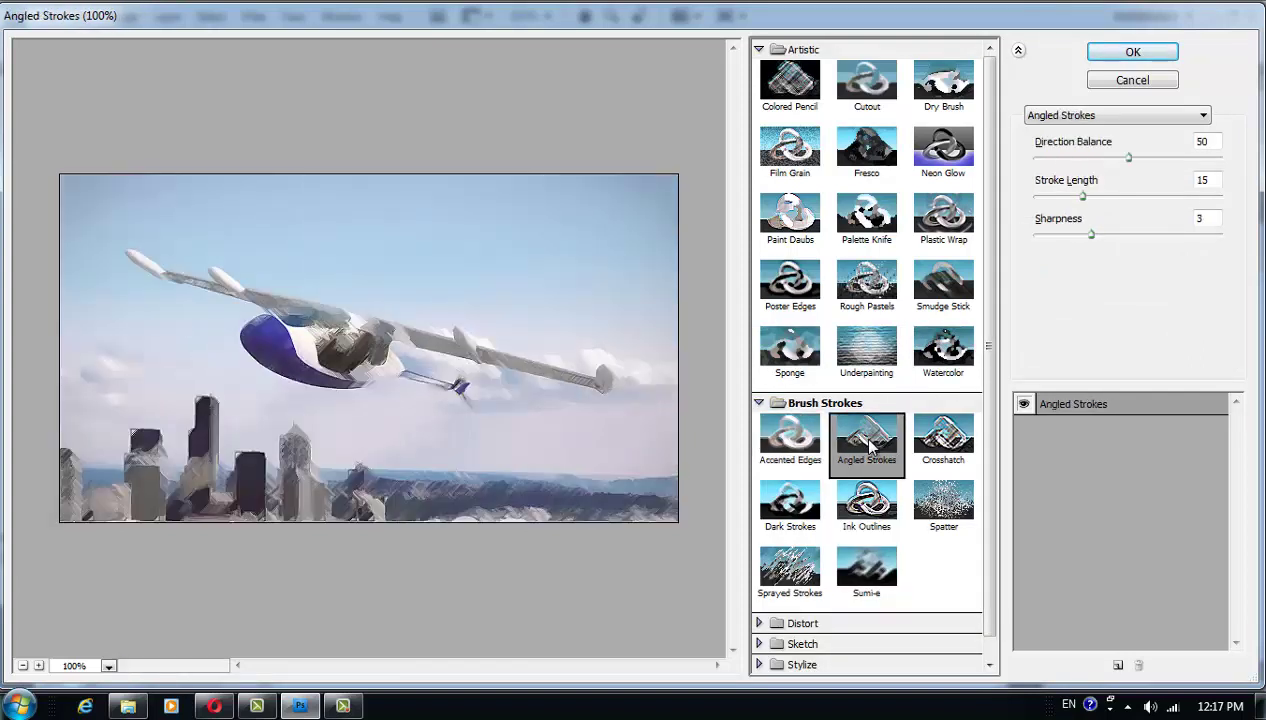
left_click(976, 430)
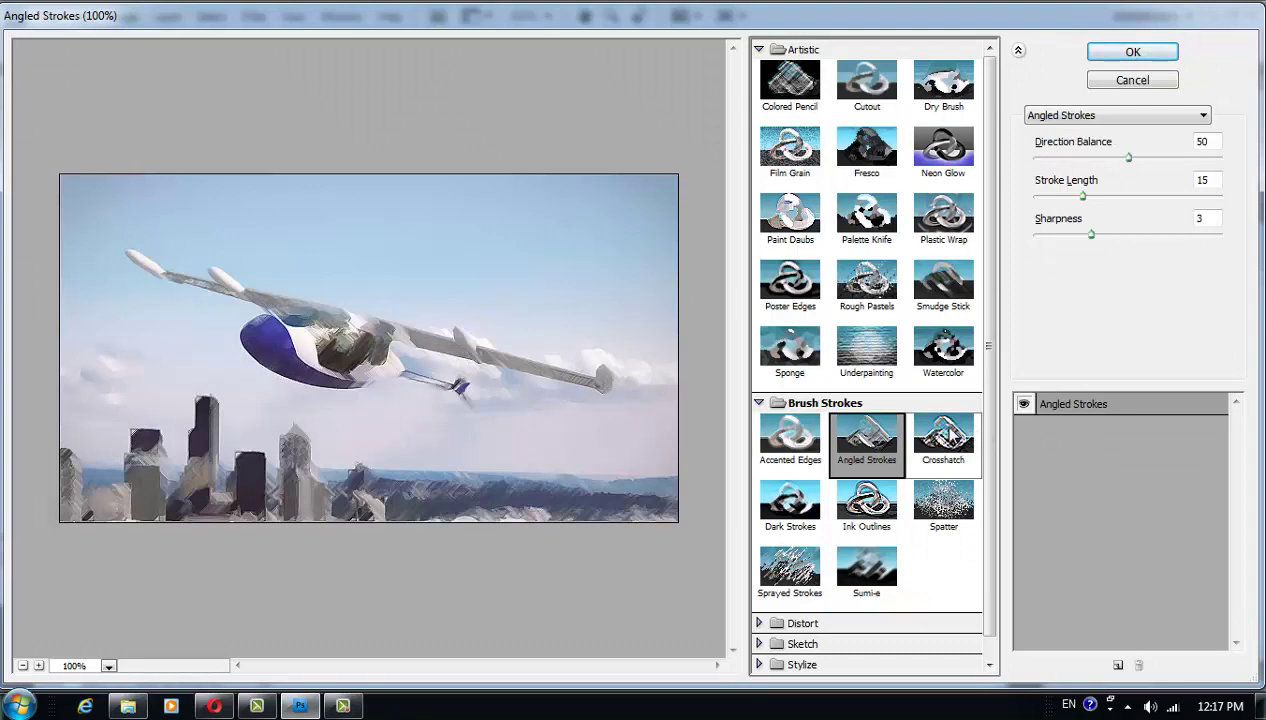
left_click(929, 520)
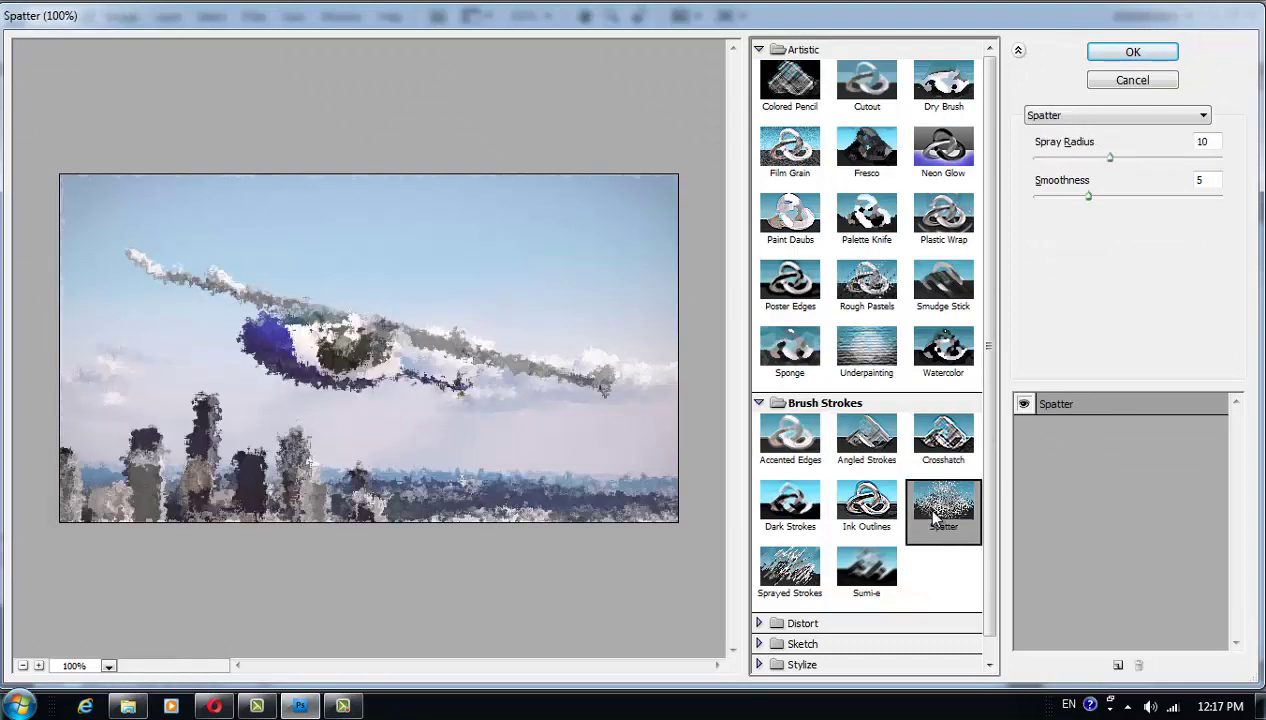
left_click(866, 510)
left_click(790, 505)
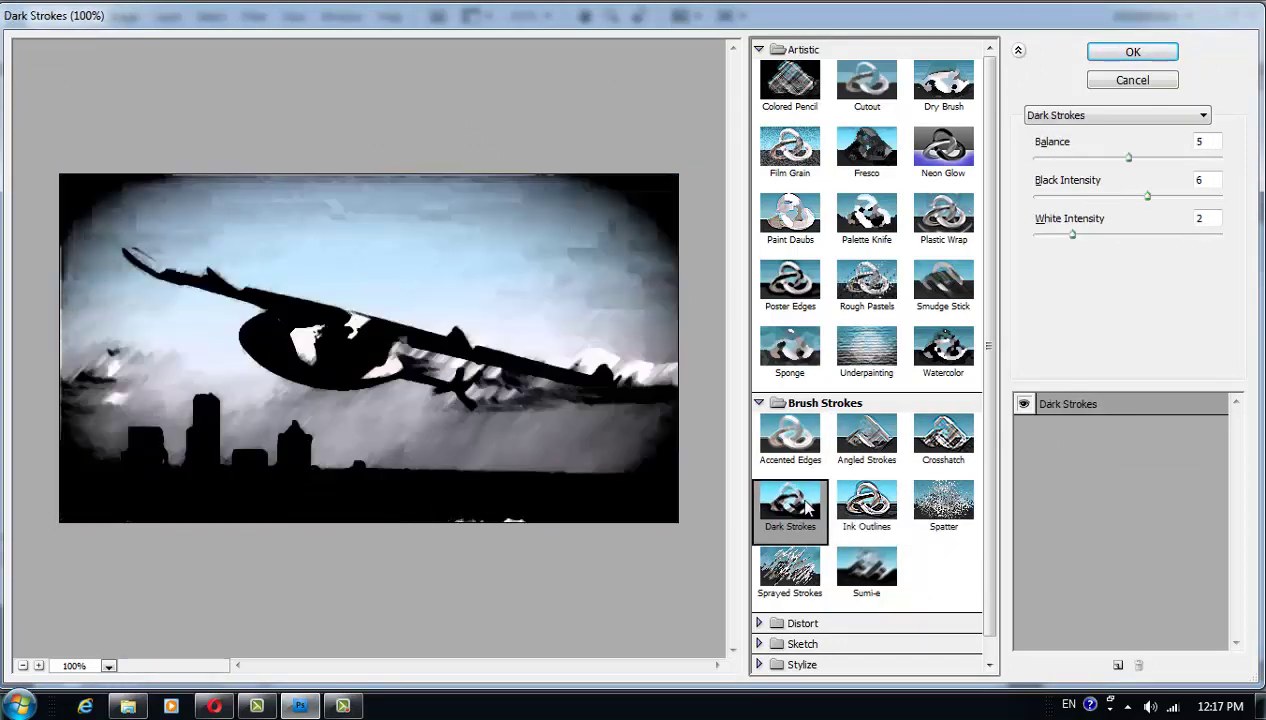
left_click(806, 585)
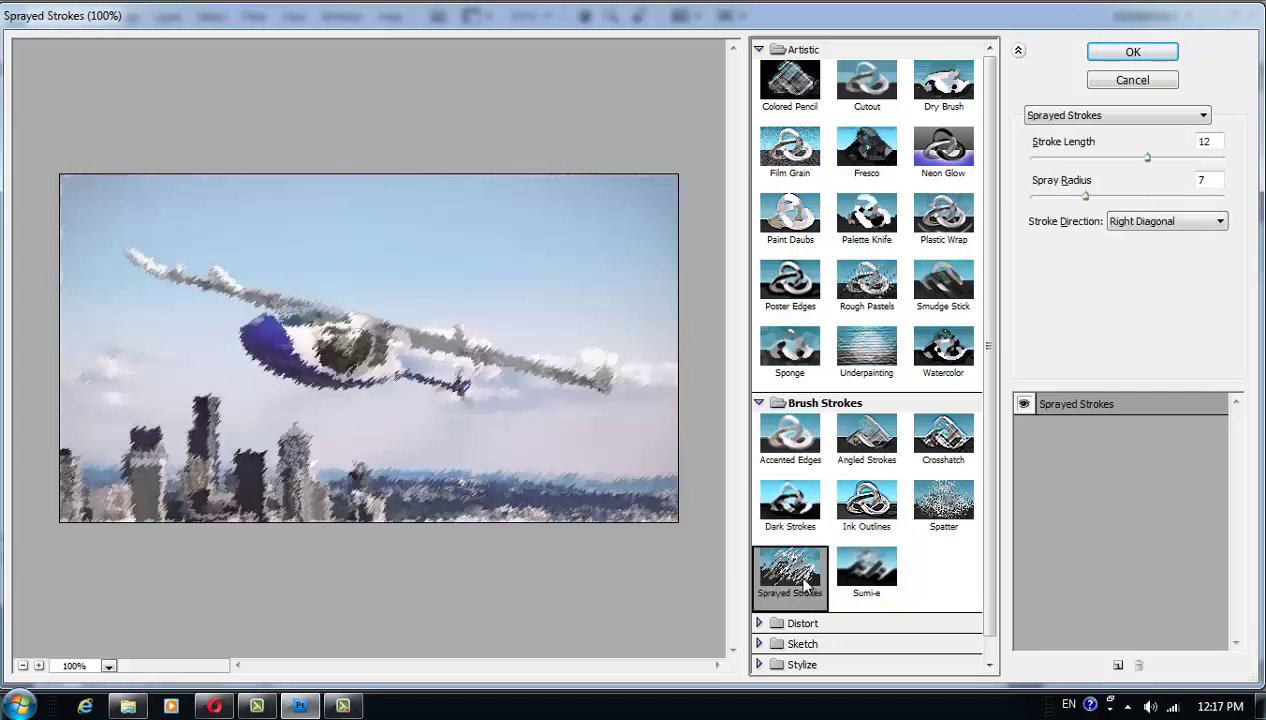
Step: Preview the Distort filters Ocean Ripple, Glass and Diffuse Glow
scroll(985, 458, "down", 2)
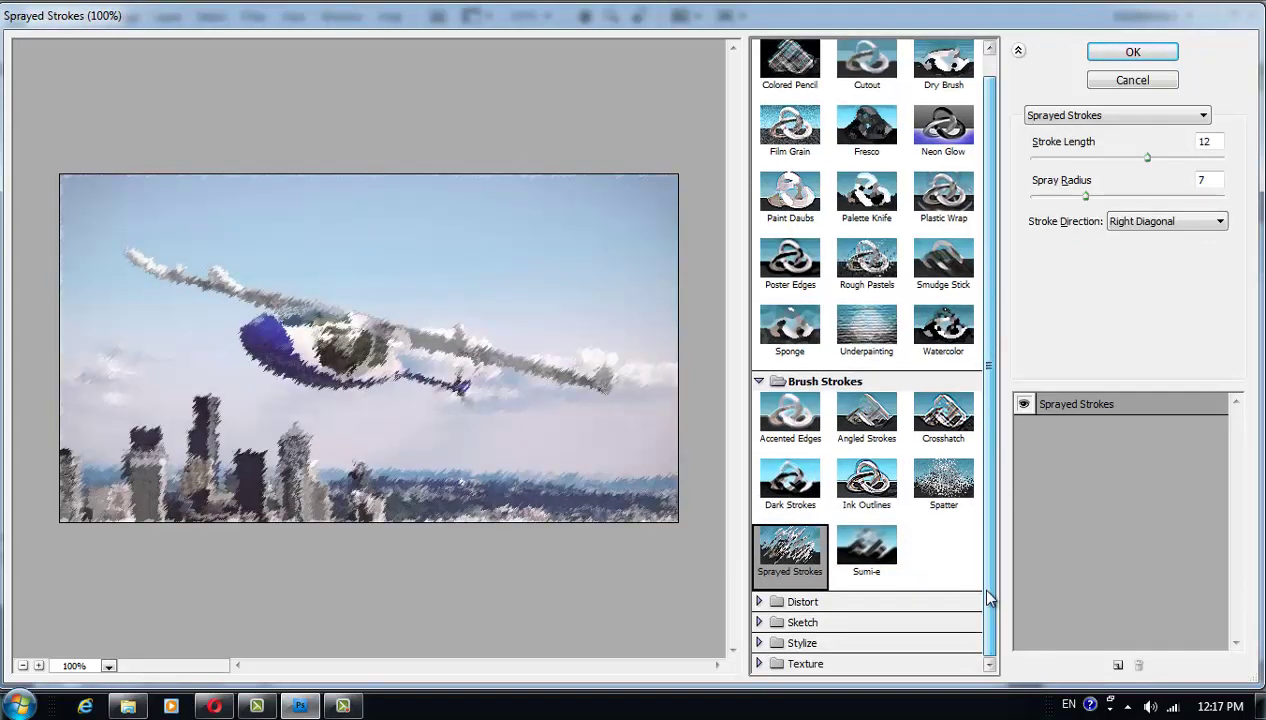
left_click(793, 603)
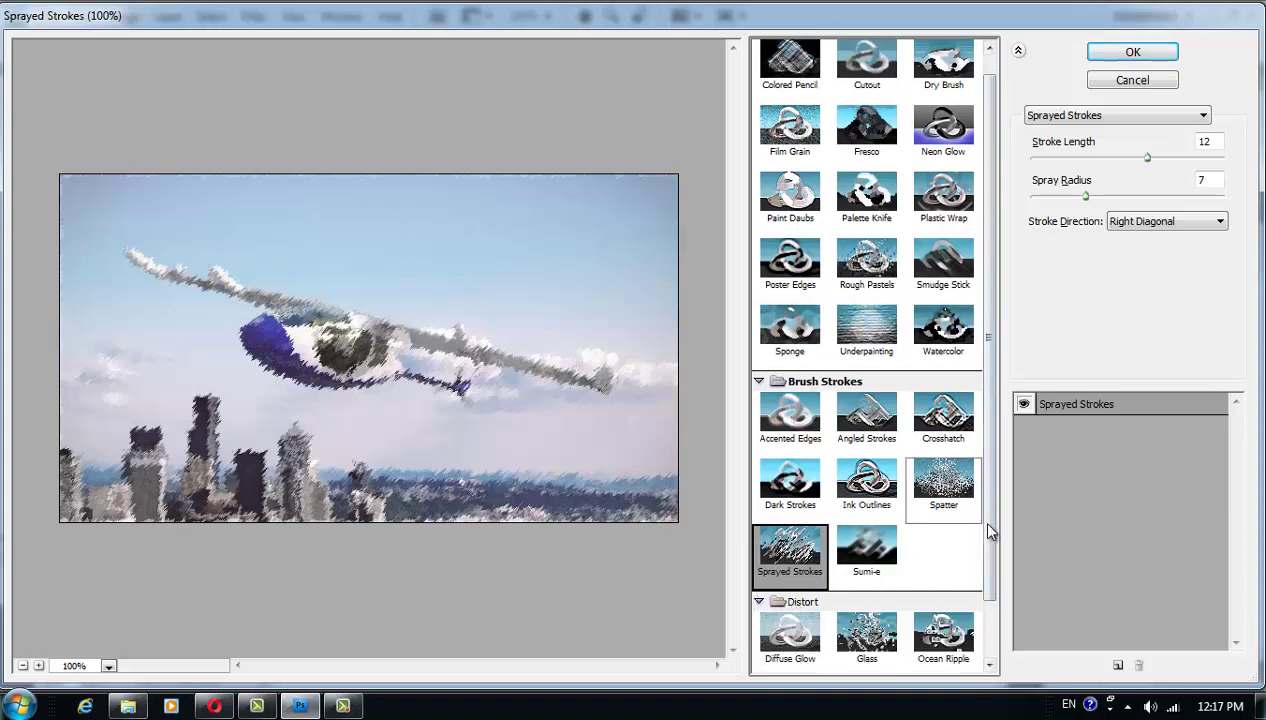
scroll(980, 514, "down", 2)
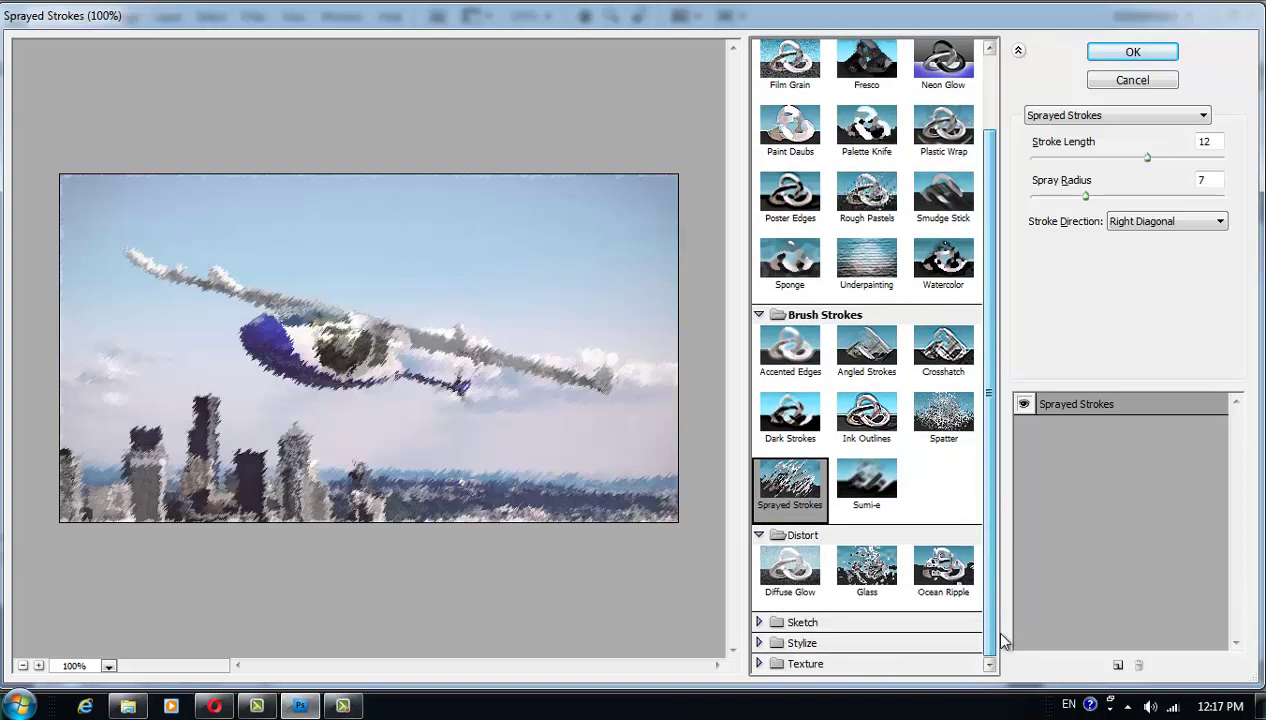
left_click(945, 571)
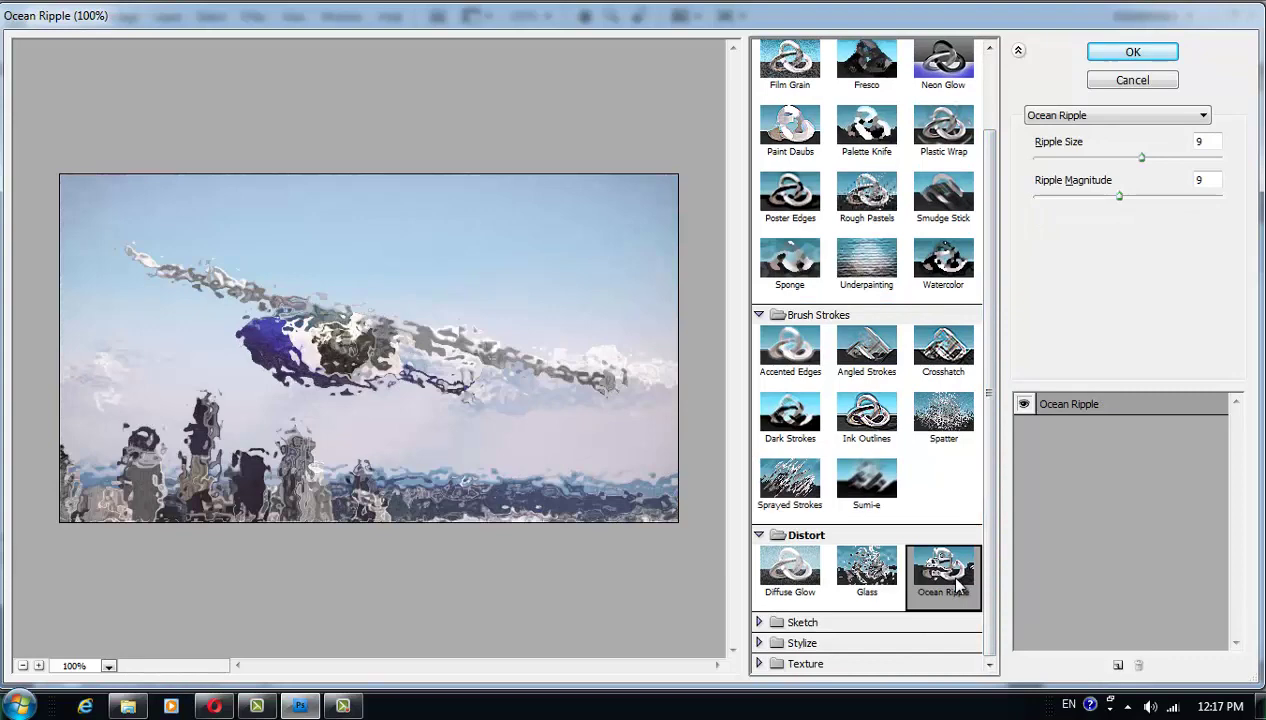
left_click(893, 586)
left_click(805, 570)
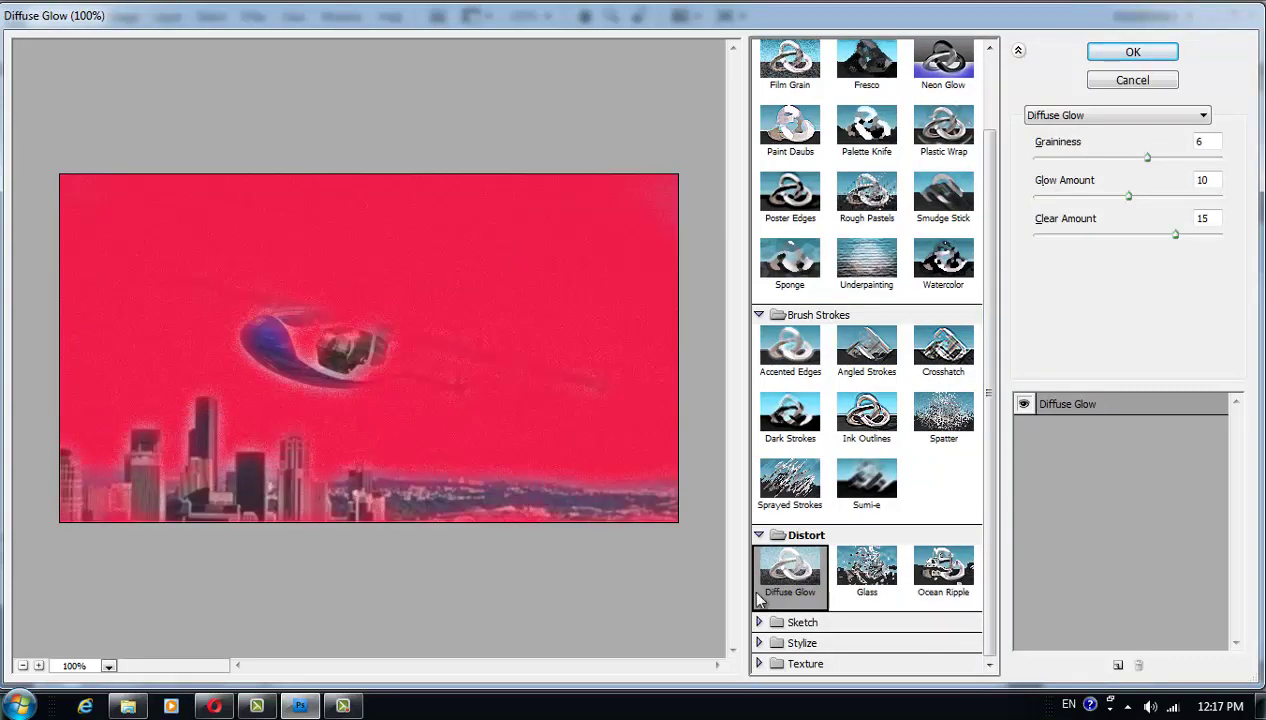
Step: Expand Sketch and preview Bas Relief, Chalk & Charcoal and Charcoal
left_click(768, 622)
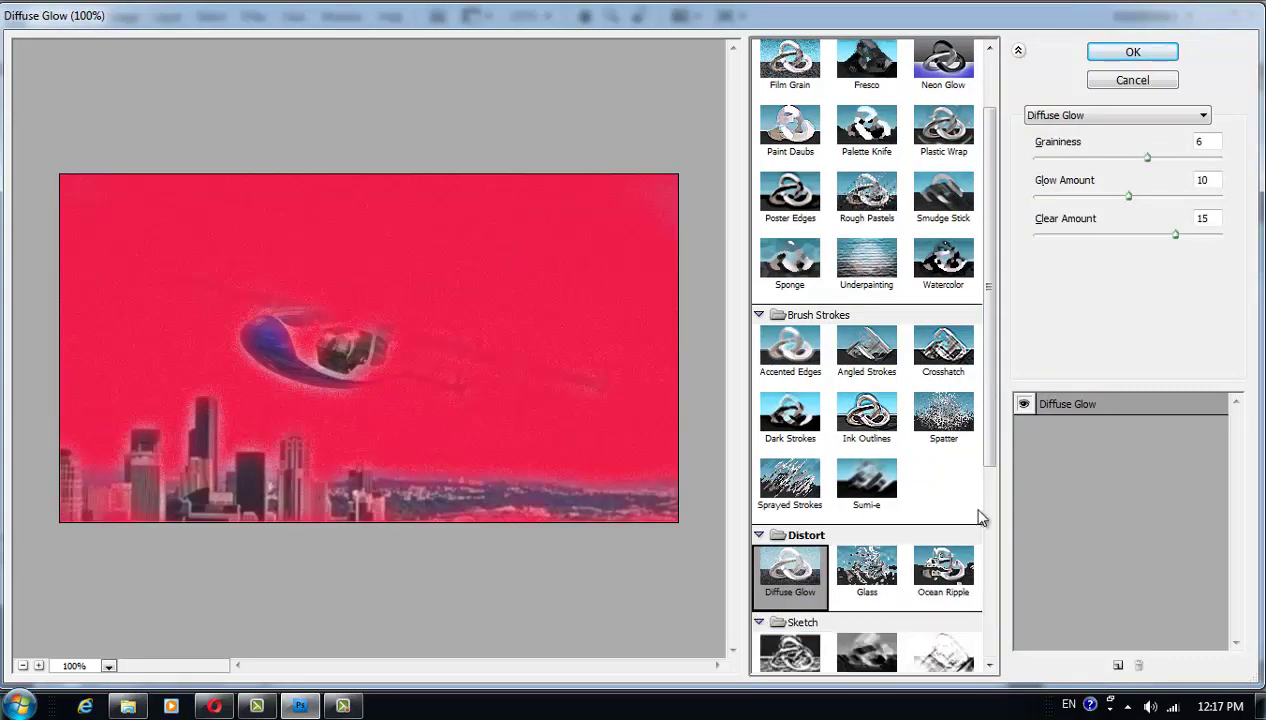
left_click_drag(989, 428, 988, 690)
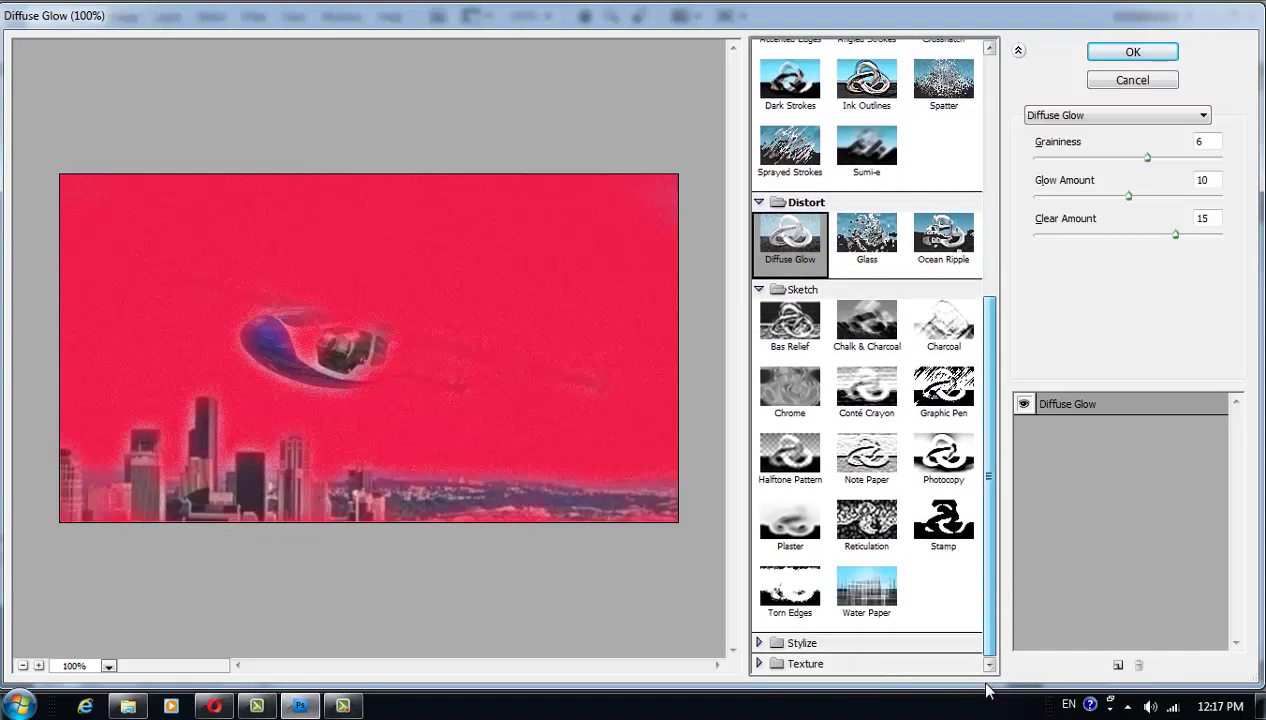
scroll(788, 530, "up", 3)
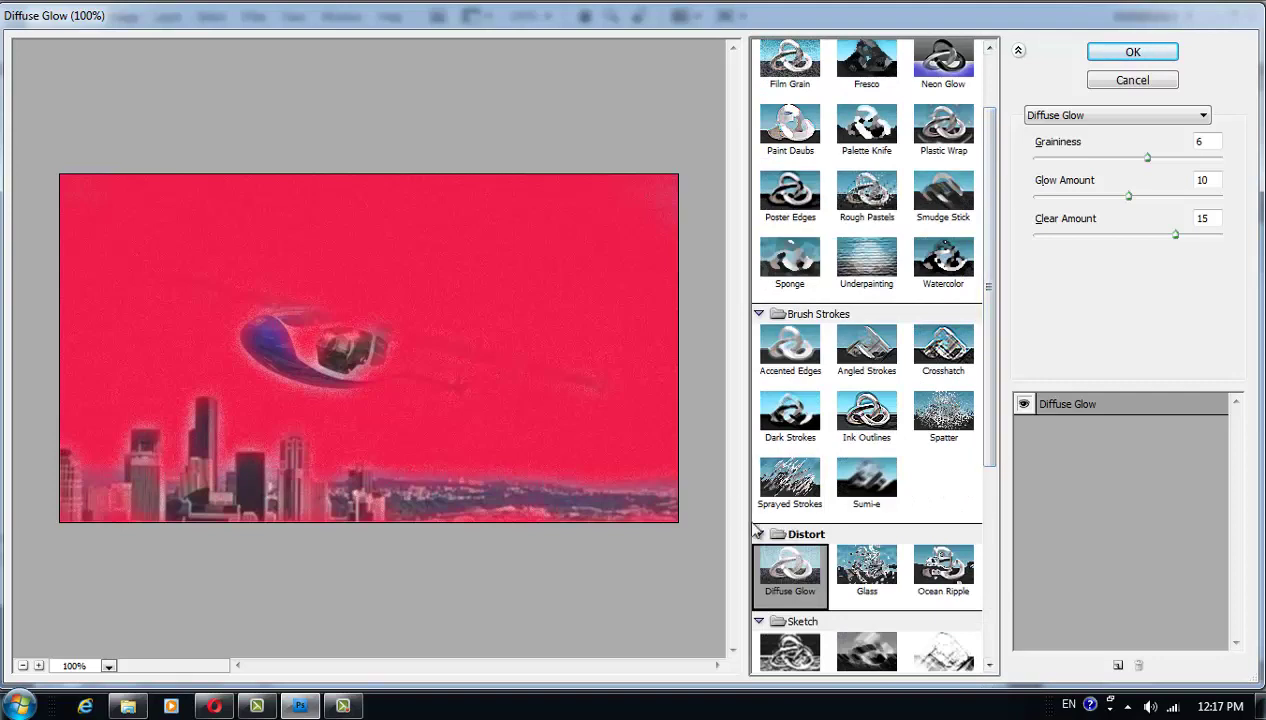
scroll(838, 507, "down", 3)
key("Down")
key("Down")
key("Down")
key("Down")
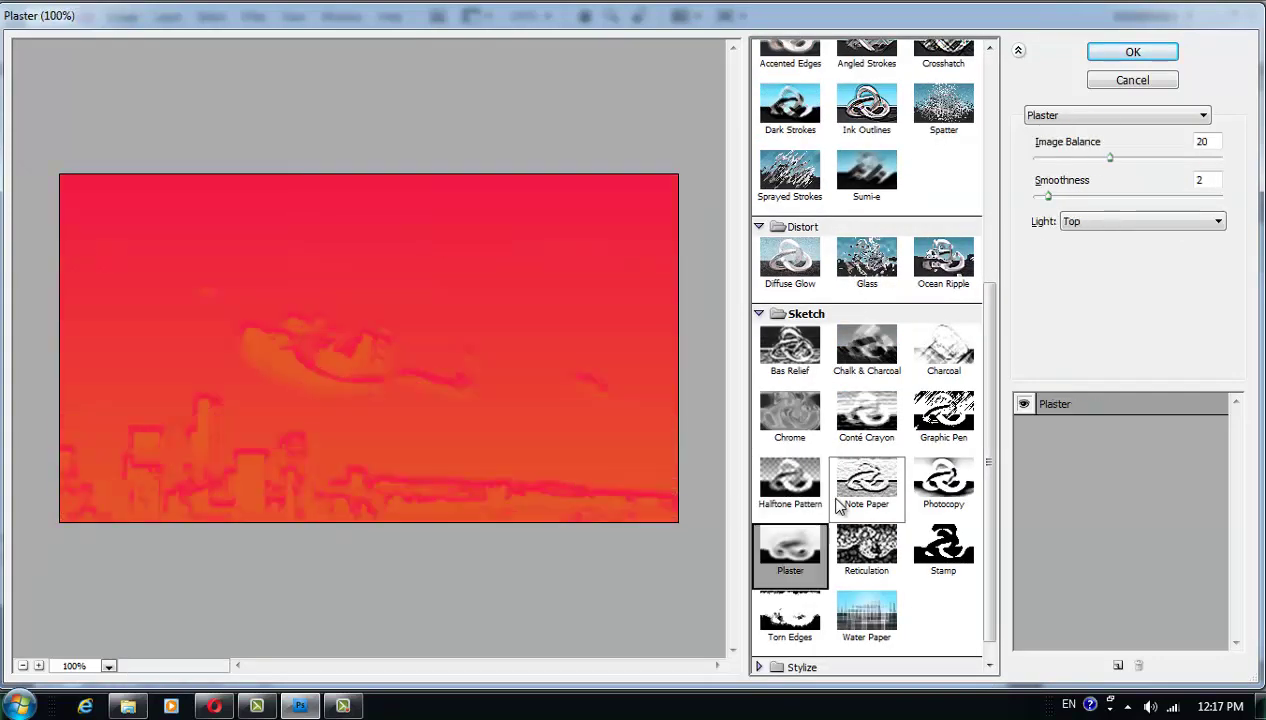
left_click(803, 370)
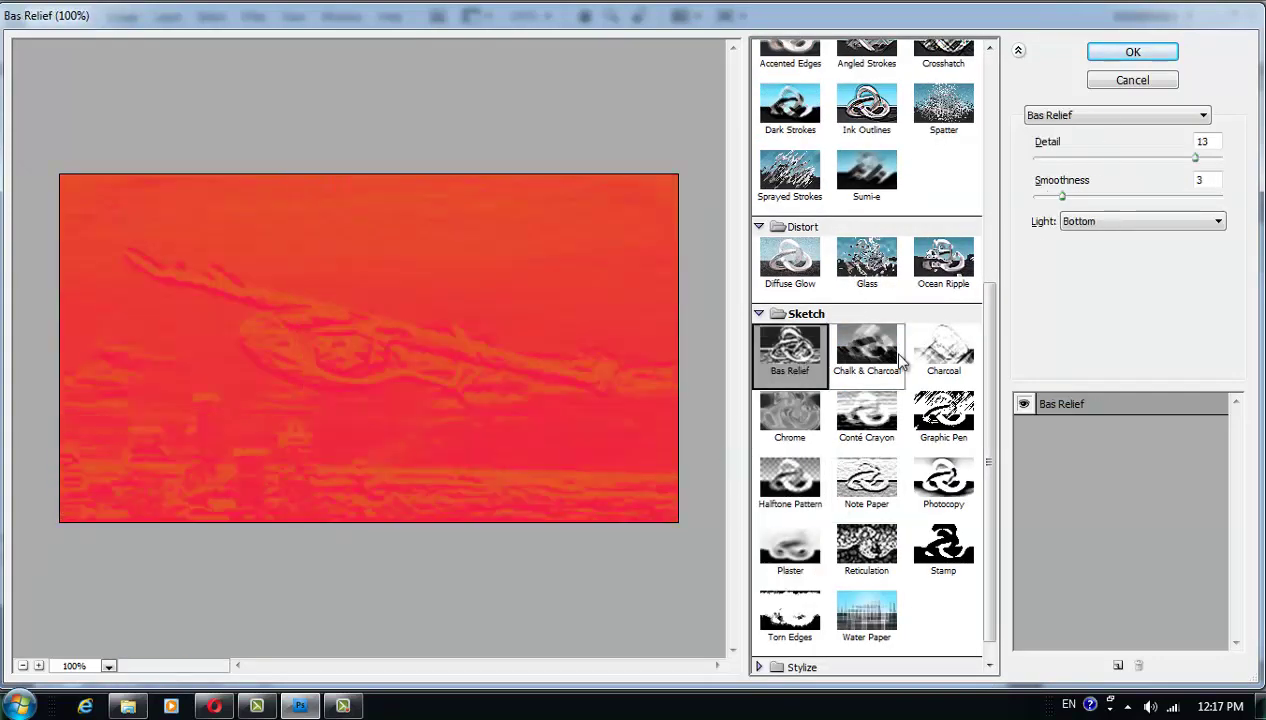
left_click(873, 352)
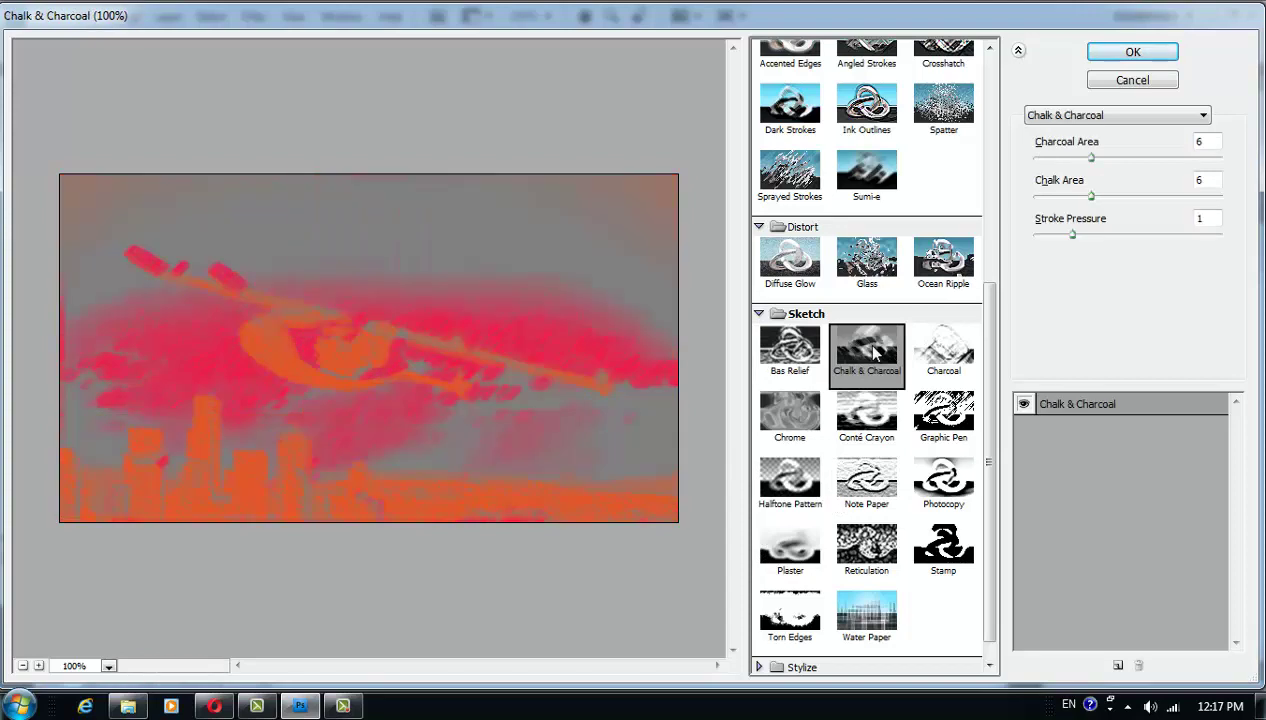
left_click(940, 350)
Step: Preview Graphic Pen, Conté Crayon, Chrome and Halftone Pattern, ending on Note Paper
left_click(941, 416)
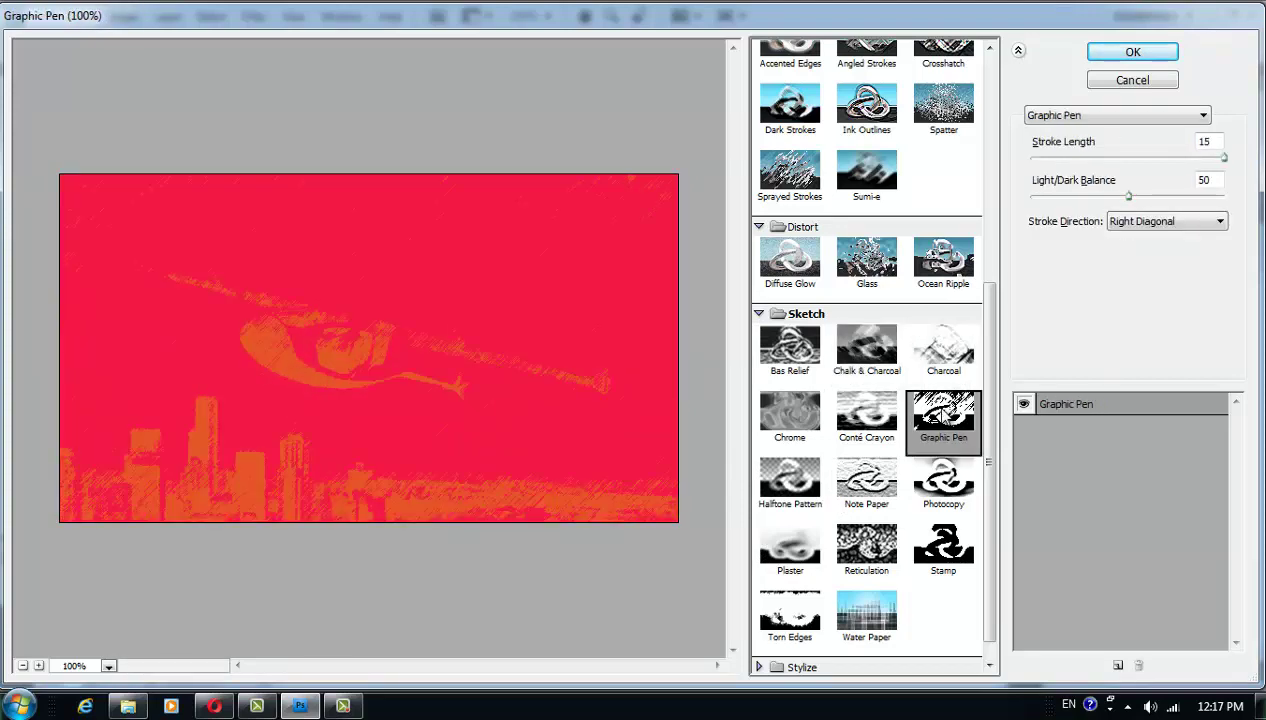
left_click(856, 412)
left_click(792, 414)
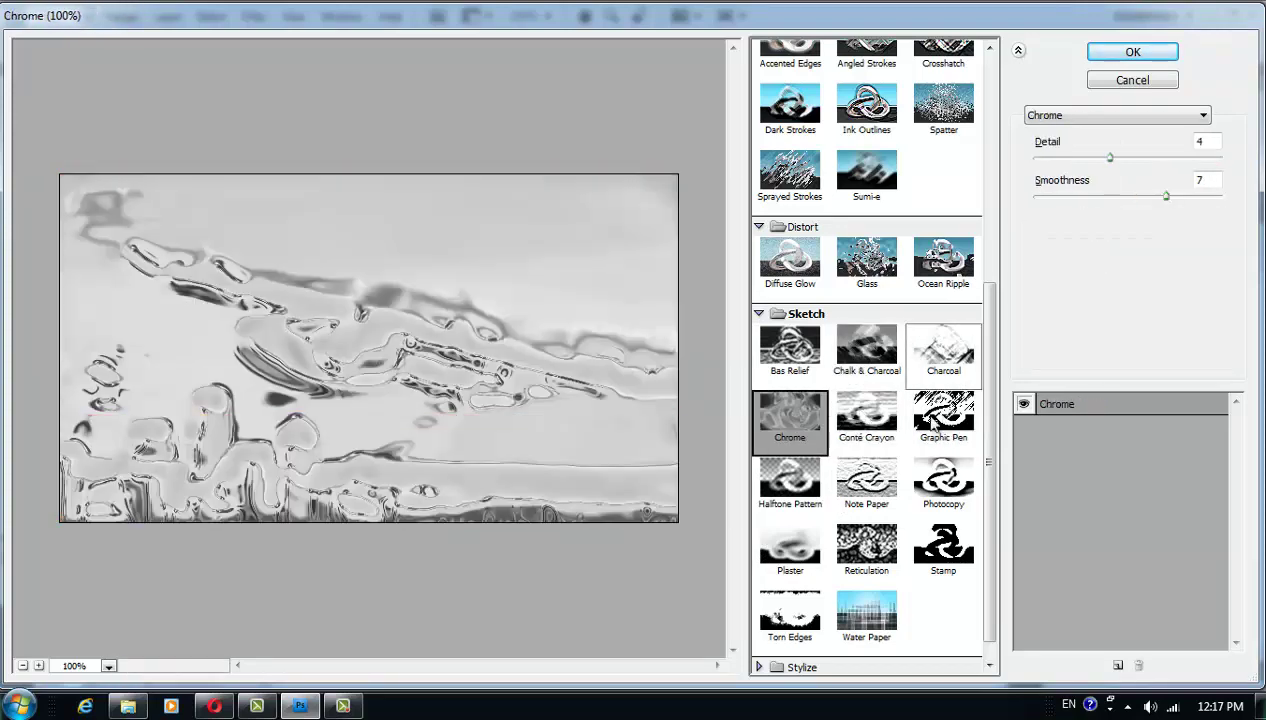
left_click(790, 478)
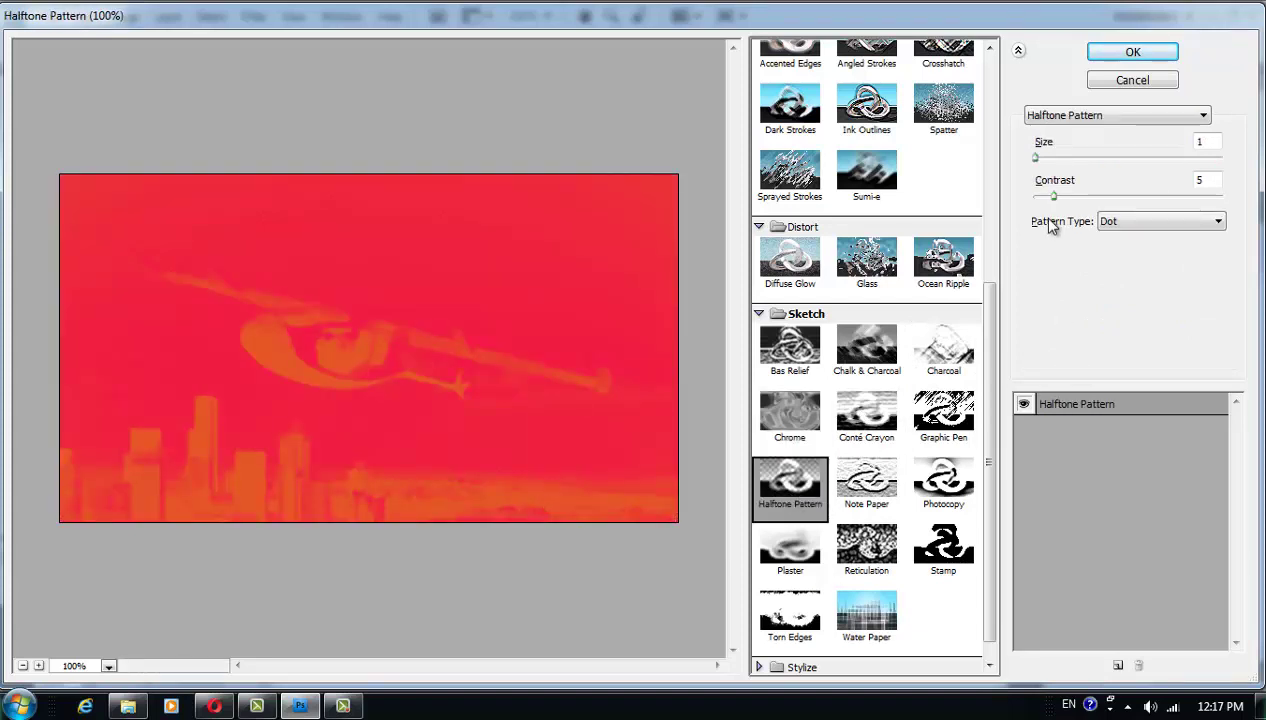
left_click(870, 500)
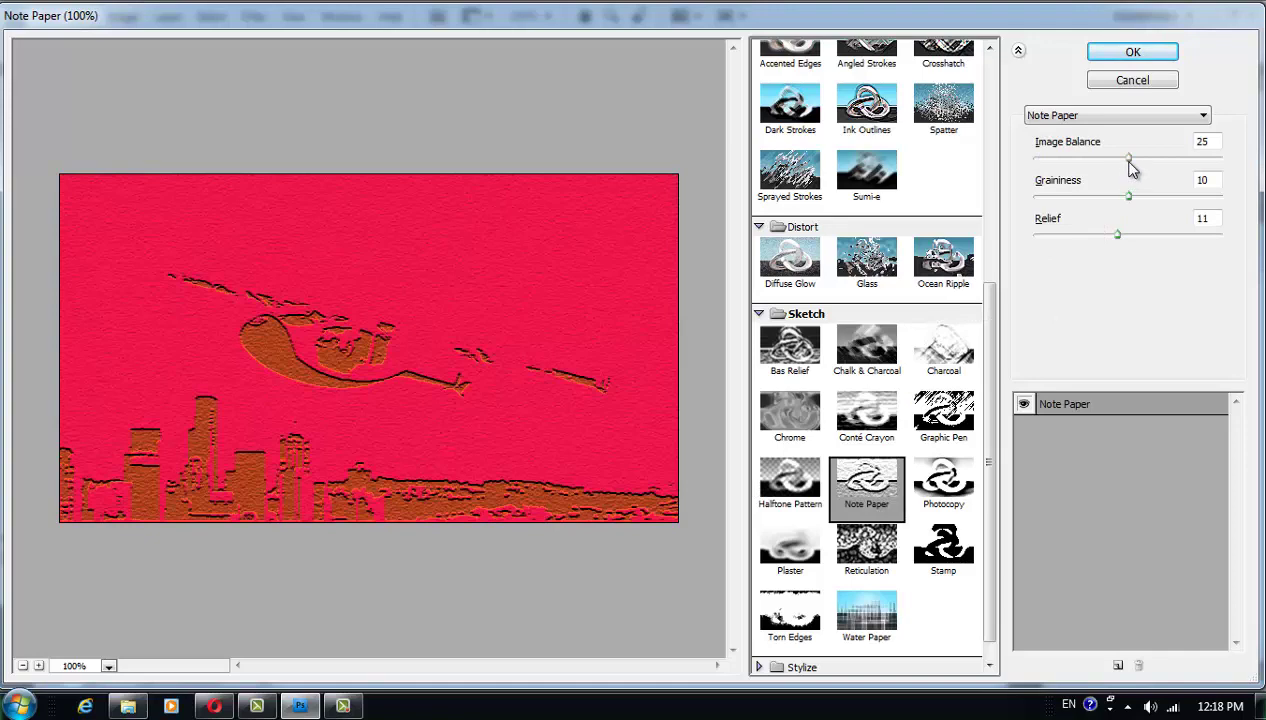
Step: Set Note Paper to Image Balance 36, Relief 16, then preview Photocopy, Stamp, Water Paper, Torn Edges
left_click_drag(1129, 160, 1176, 160)
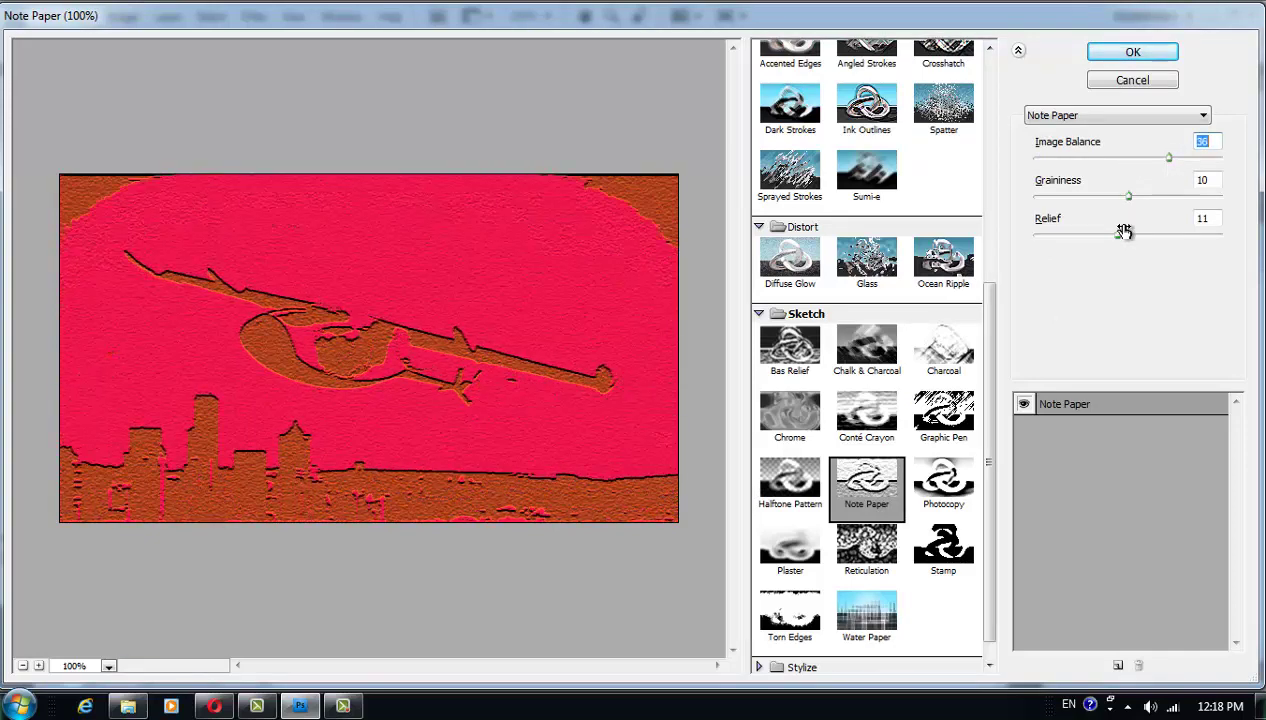
left_click_drag(1118, 236, 1152, 236)
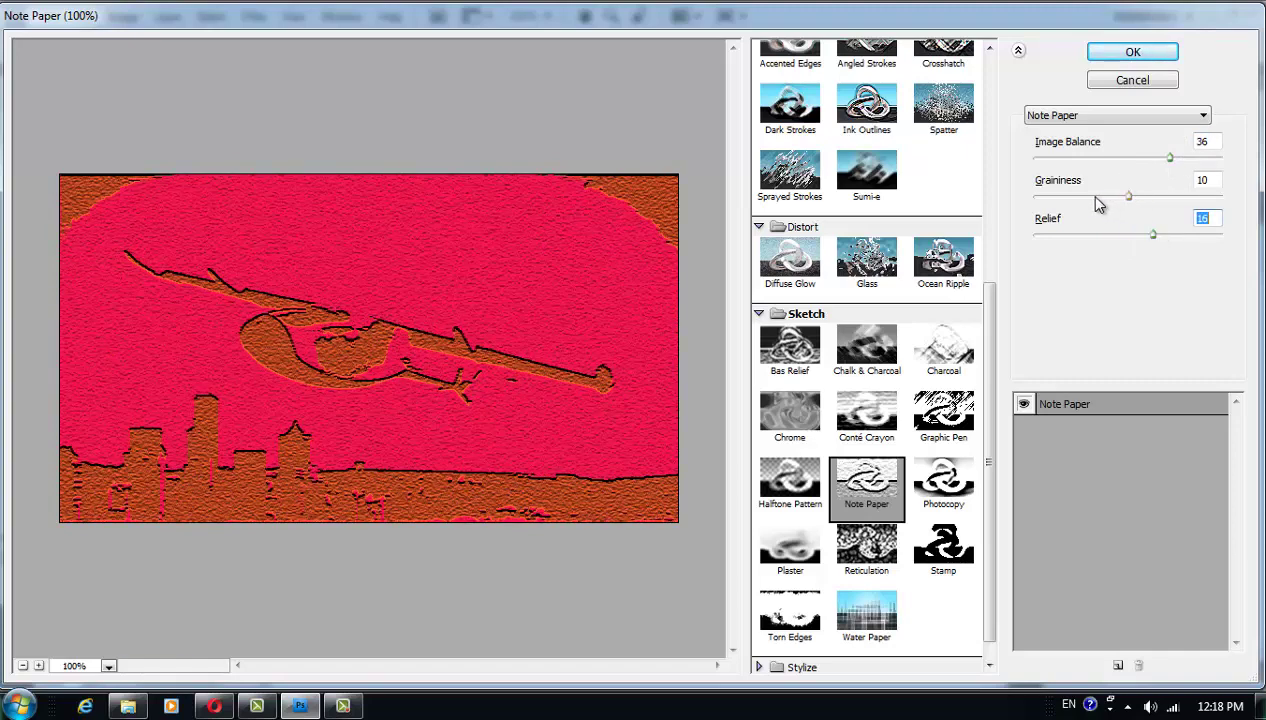
left_click(943, 485)
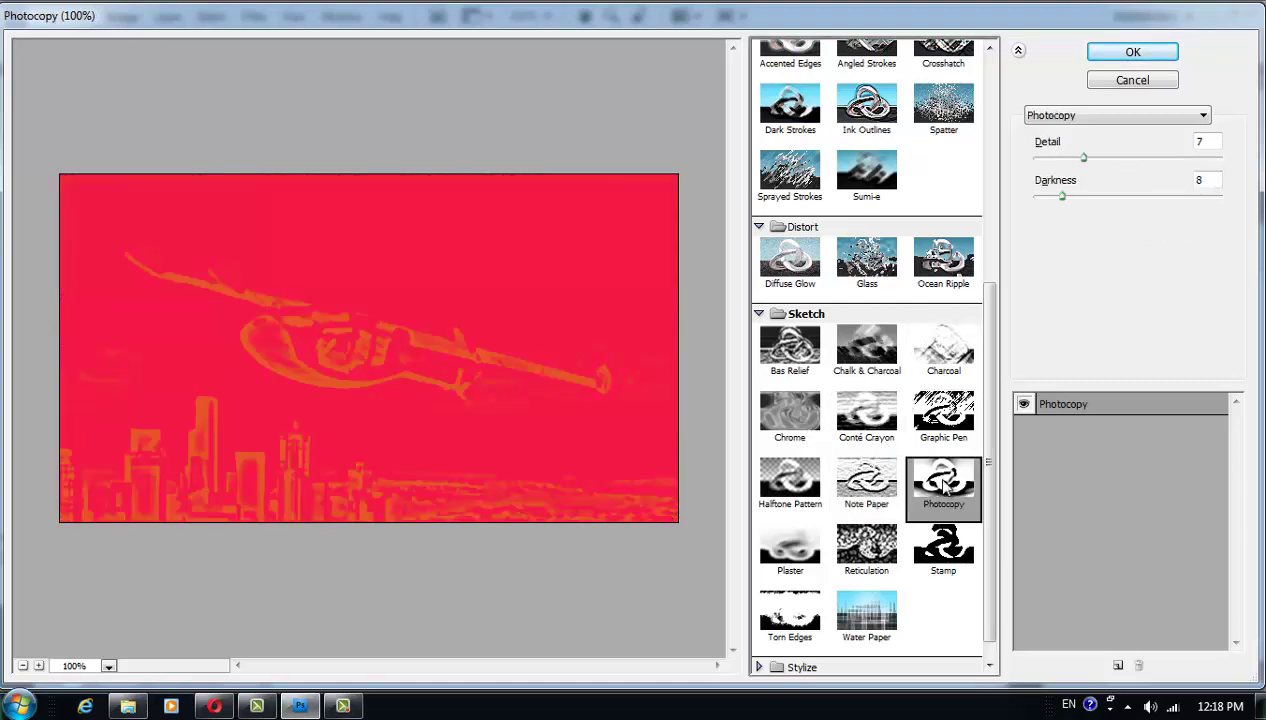
left_click(918, 562)
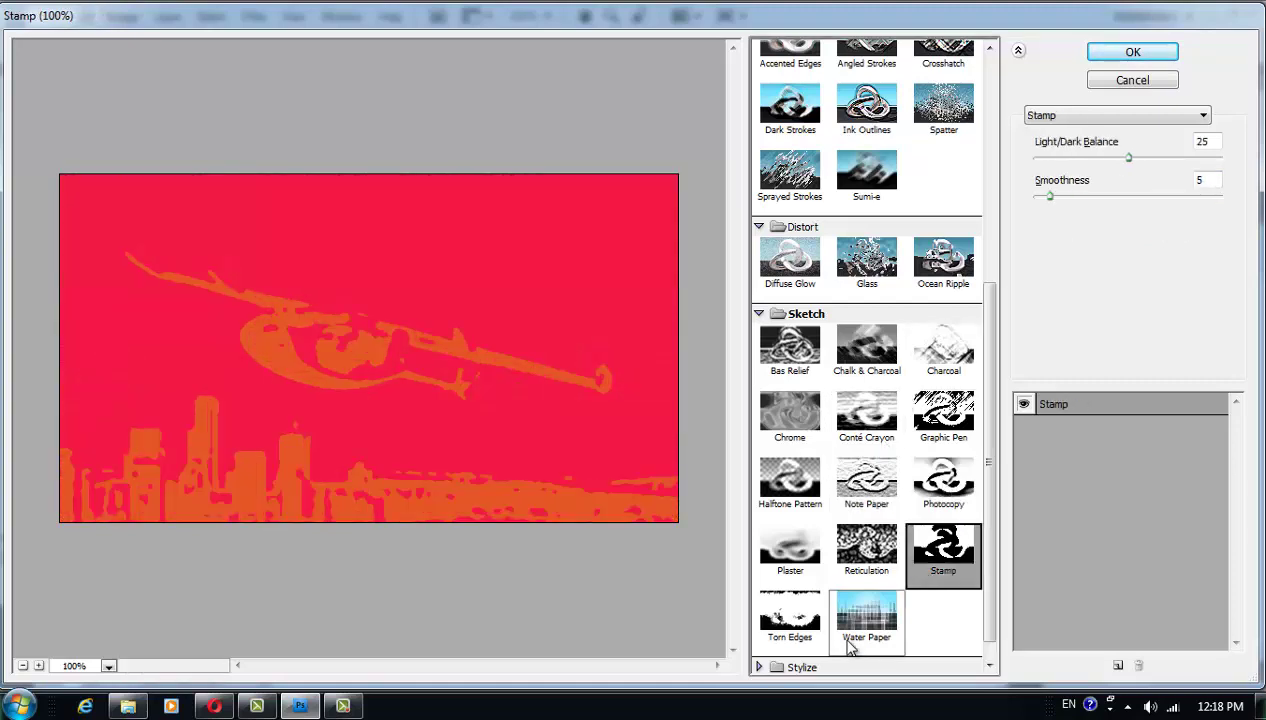
left_click(857, 622)
left_click(781, 622)
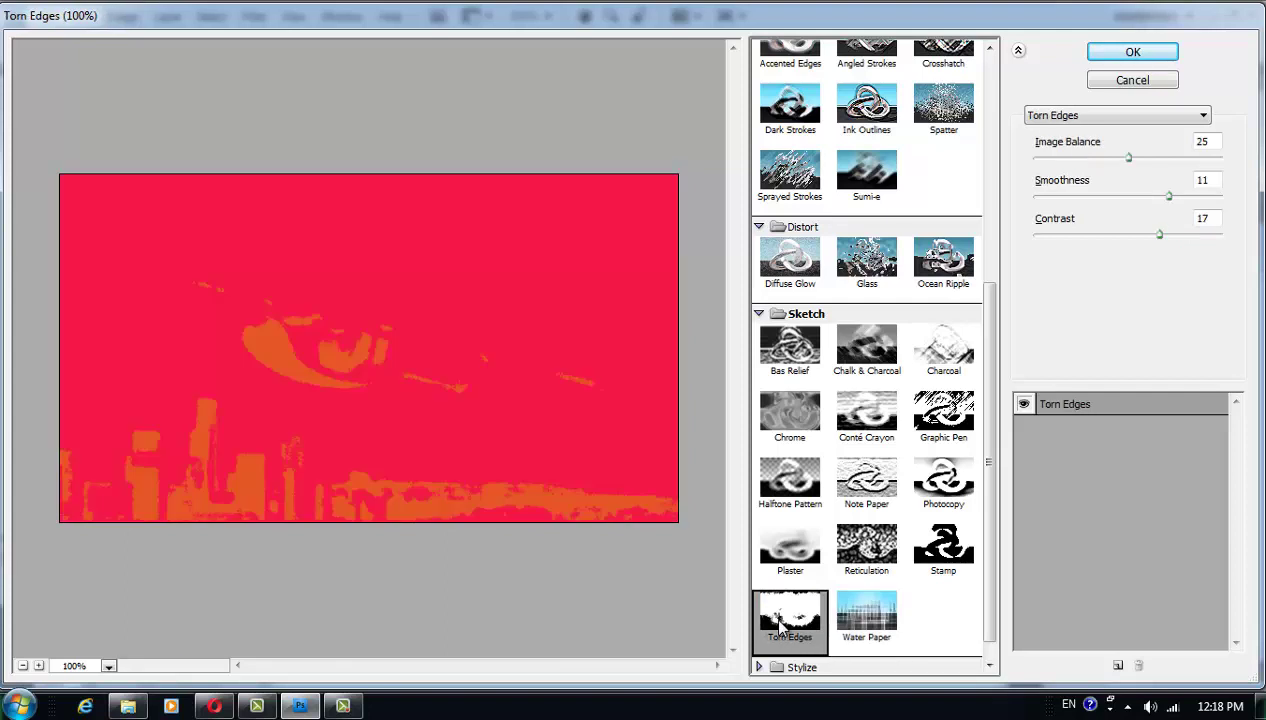
Step: Preview Stylize Glowing Edges at Edge Width 4, Brightness 9, Smoothness 2, and expand Texture
left_click_drag(994, 377, 1007, 520)
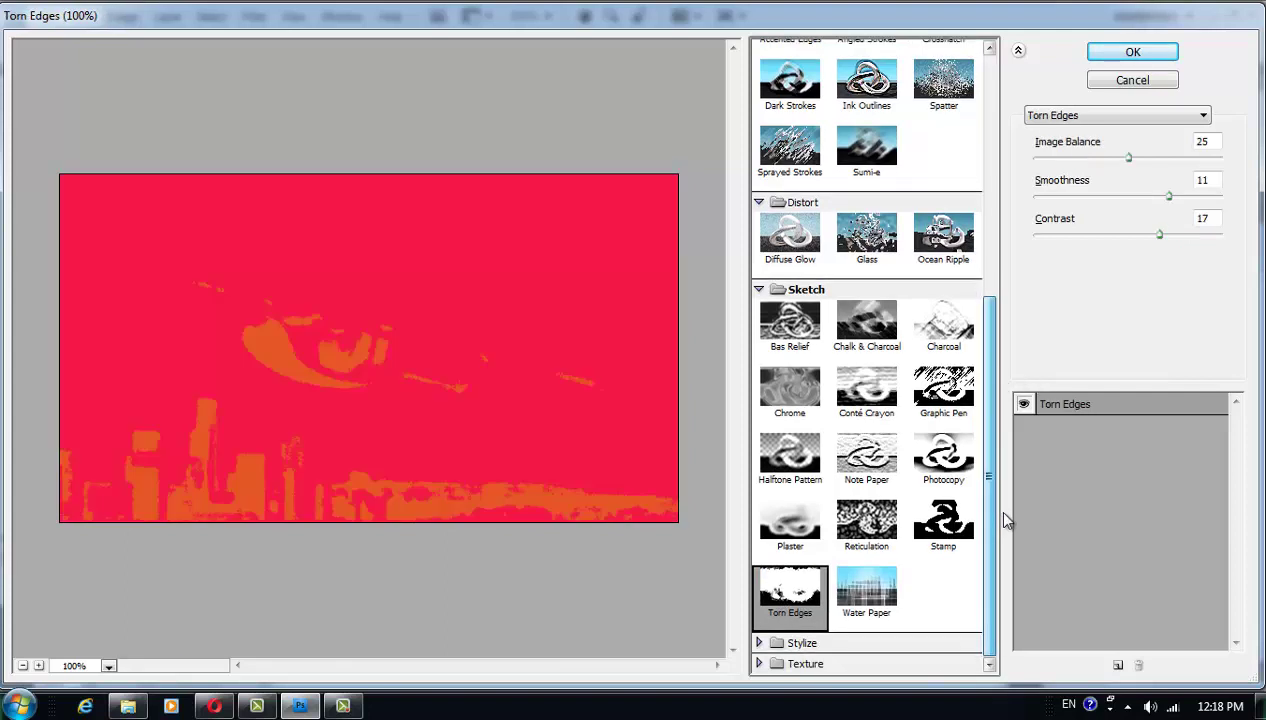
left_click(785, 643)
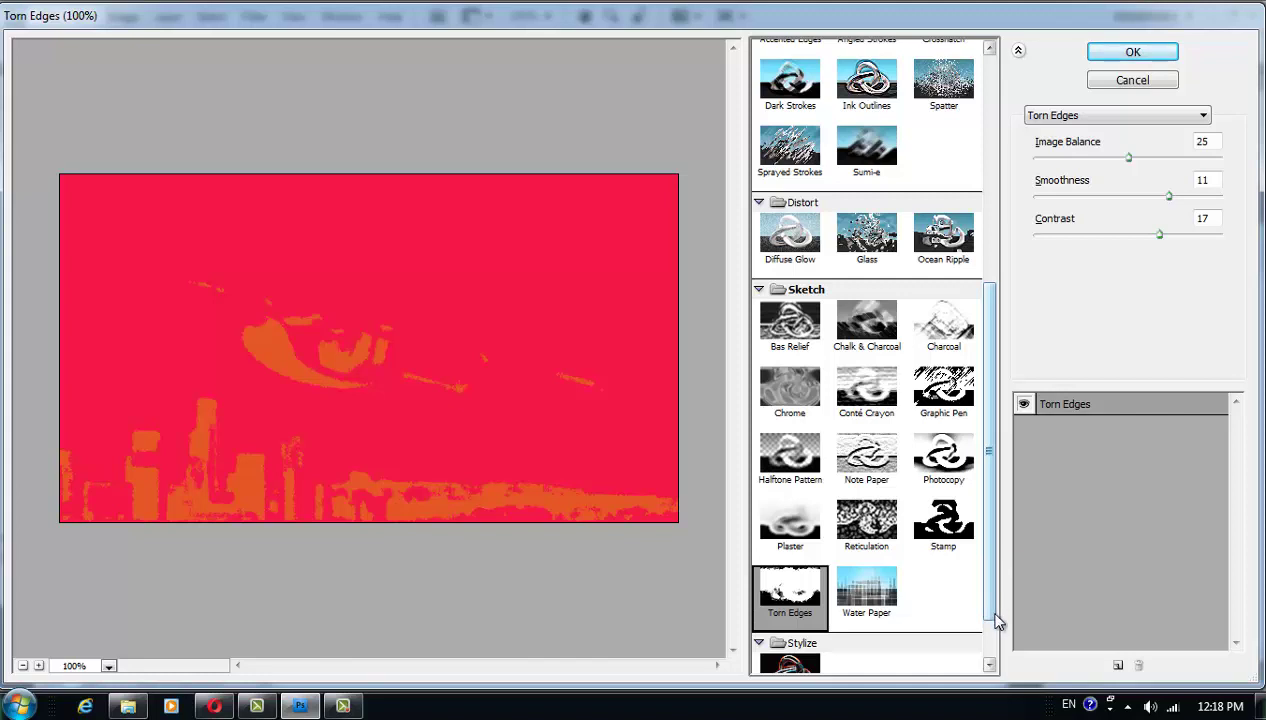
left_click_drag(996, 620, 995, 692)
left_click(790, 610)
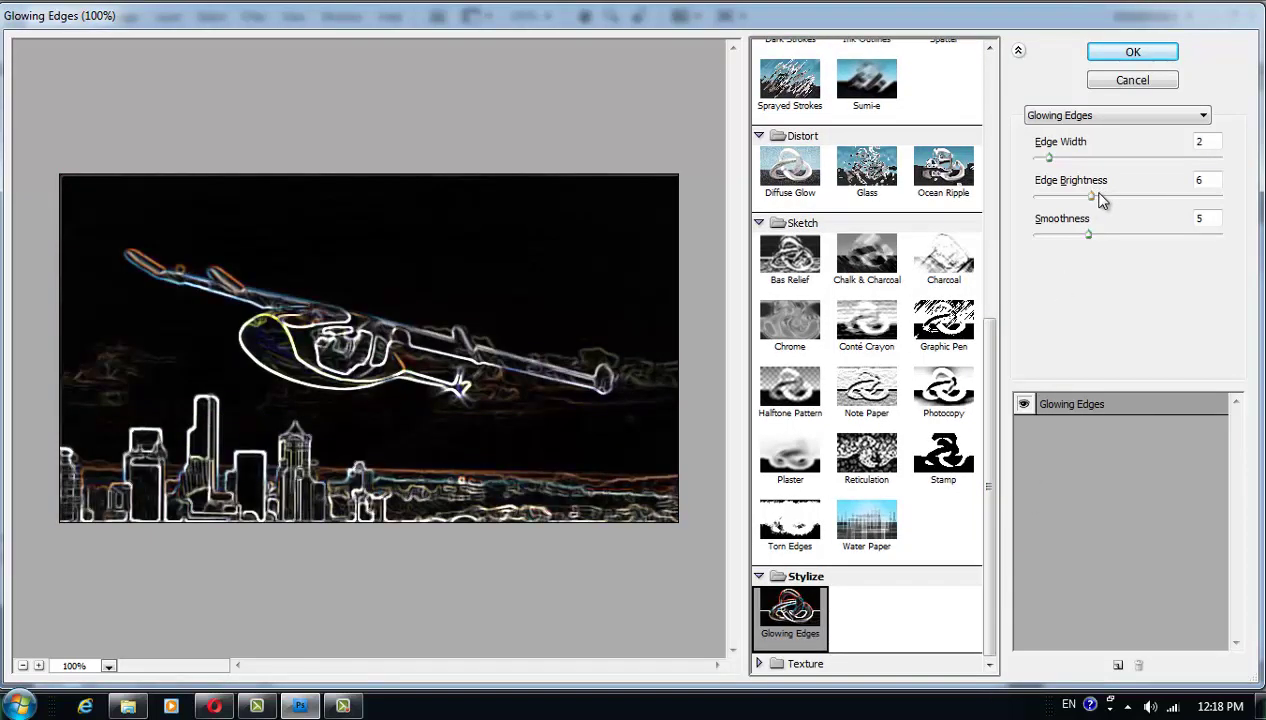
mouse_move(1092, 200)
left_mouse_down()
mouse_move(1121, 203)
mouse_move(1051, 236)
left_mouse_up()
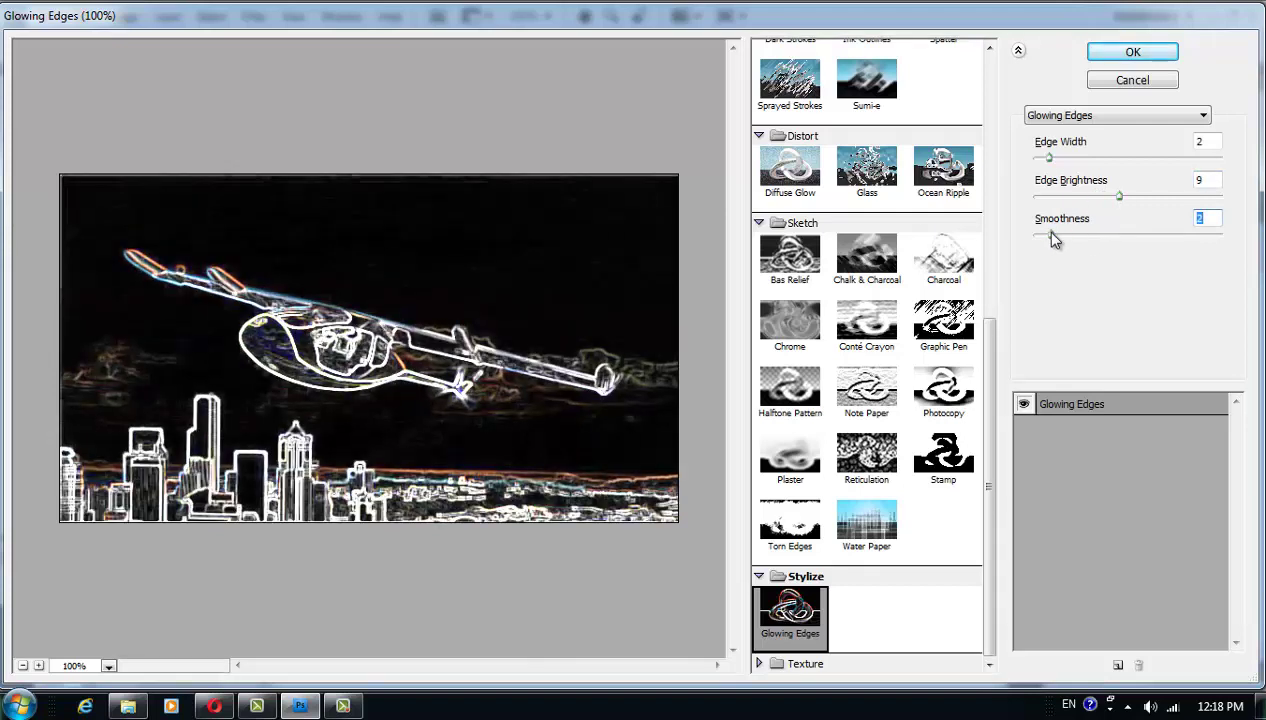
left_click_drag(1050, 158, 1072, 158)
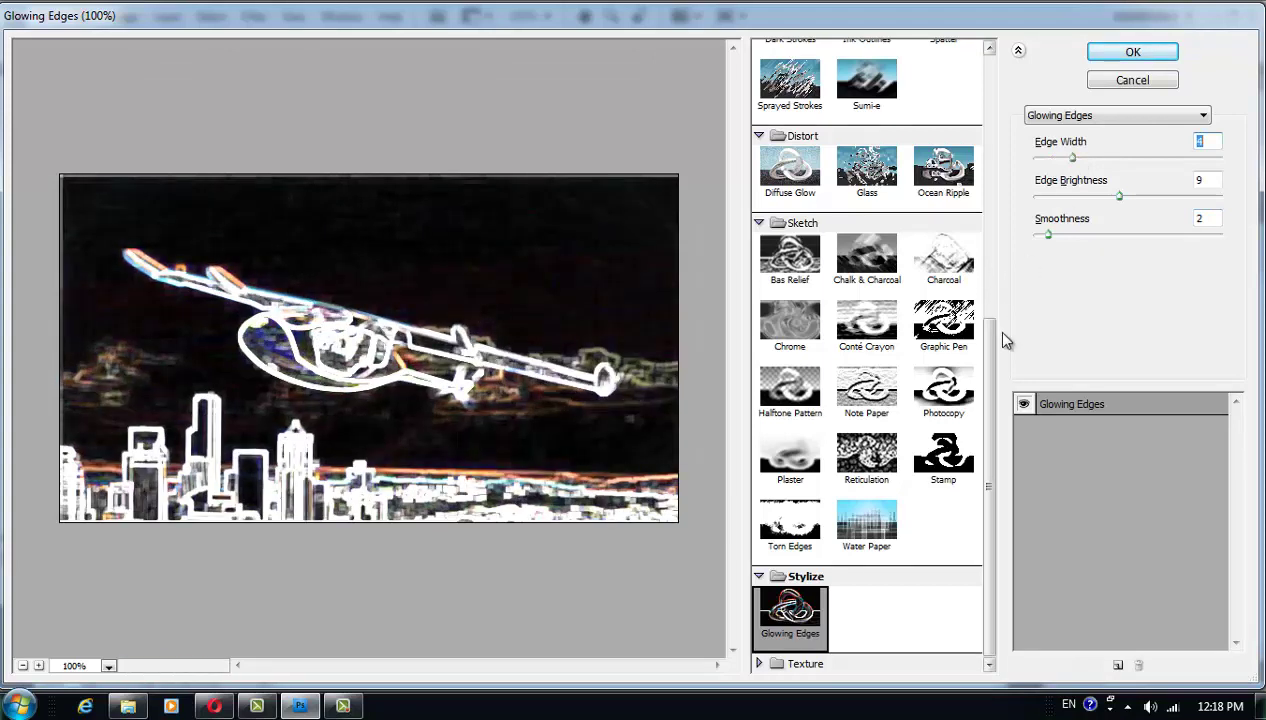
left_click(800, 665)
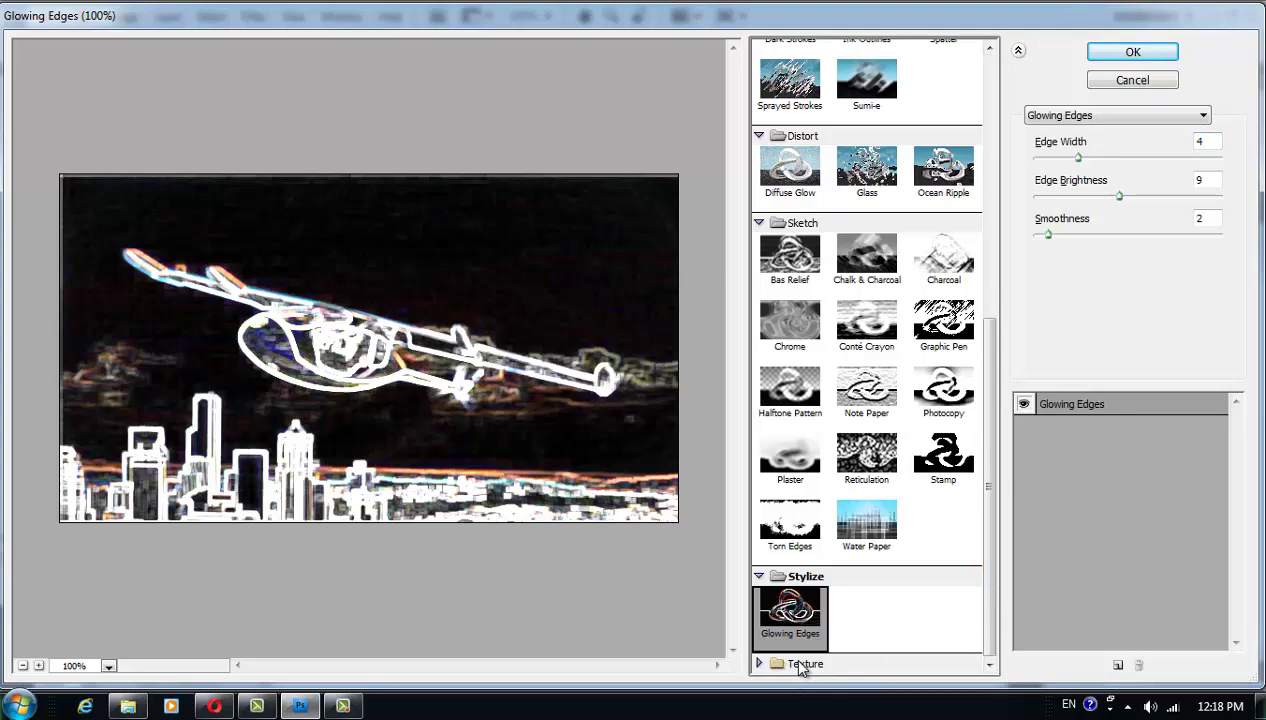
left_click_drag(989, 585, 989, 650)
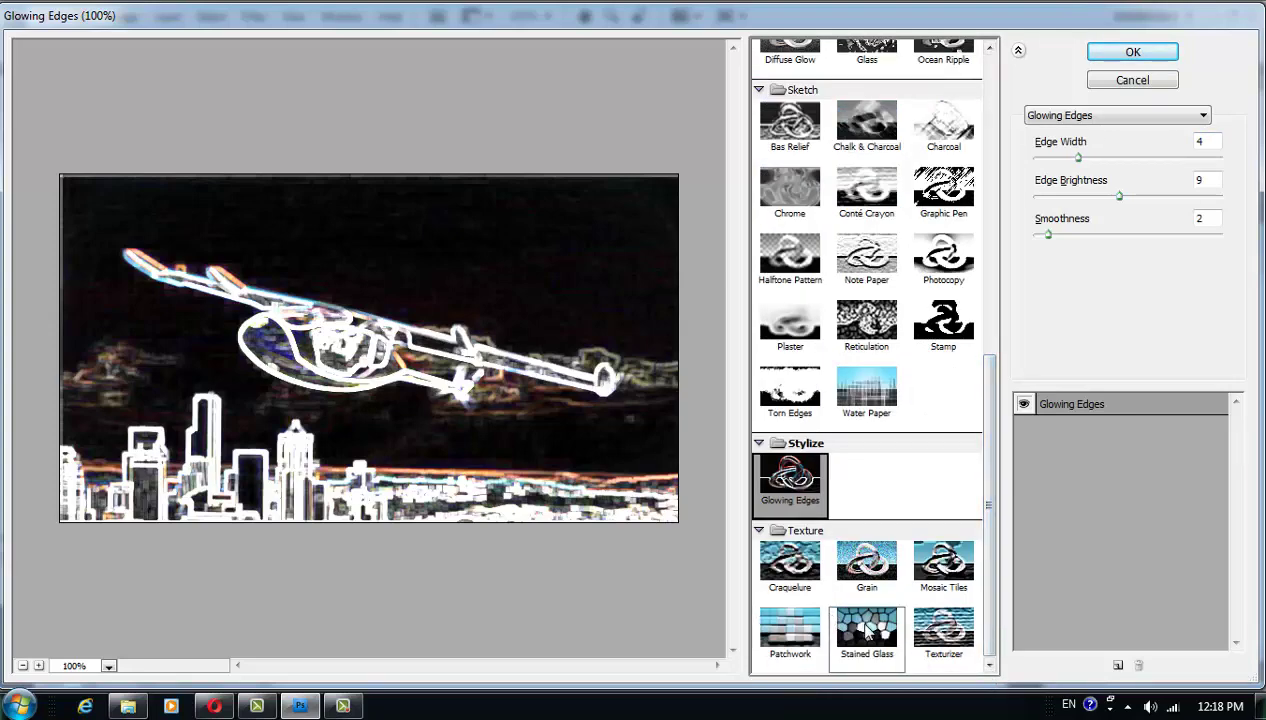
Step: Compare Stained Glass, Patchwork, Craquelure, Mosaic Tiles and Texturizer, settling on Grain (Intensity 40, Contrast 50)
left_click(866, 628)
left_click(803, 632)
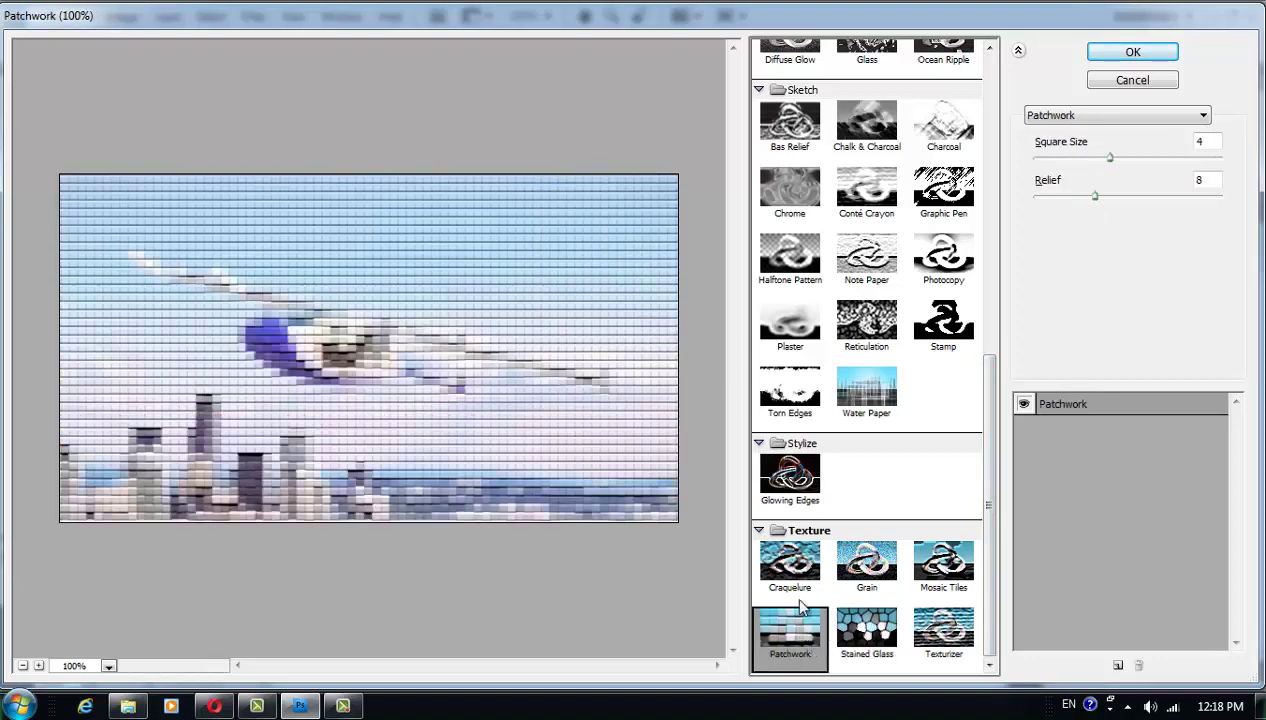
left_click(806, 568)
left_click(864, 565)
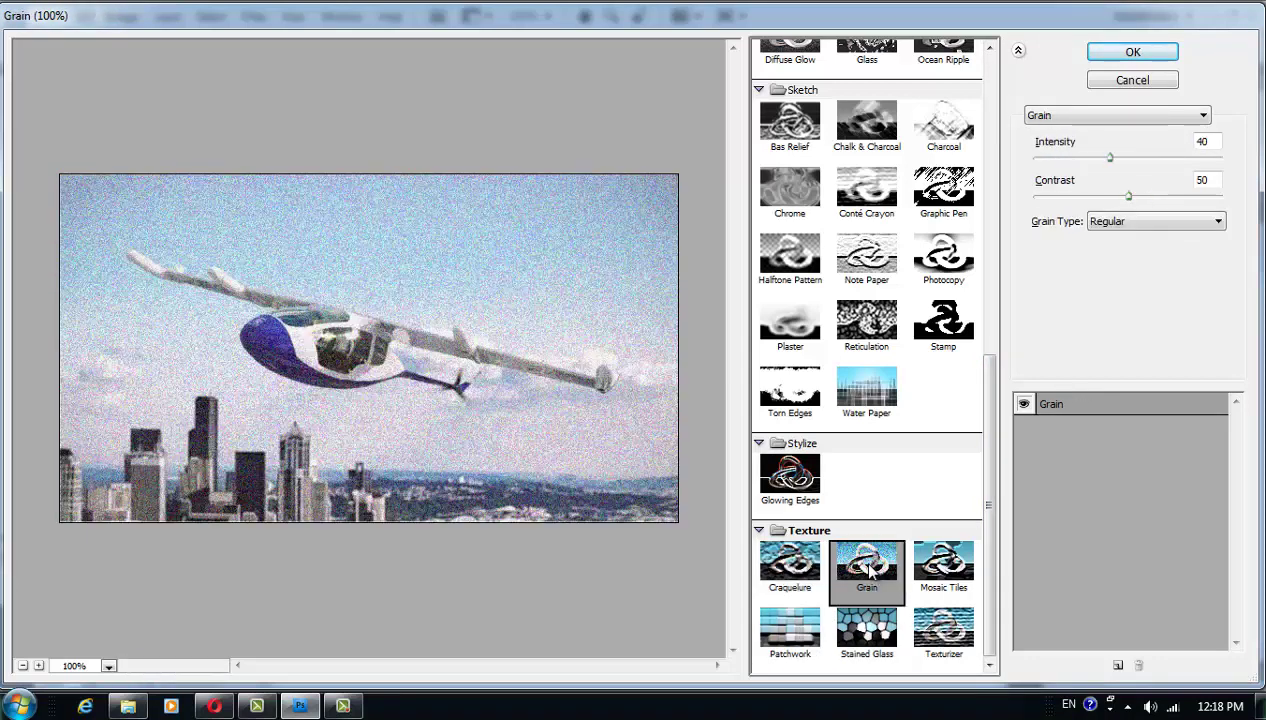
left_click(965, 560)
left_click(941, 628)
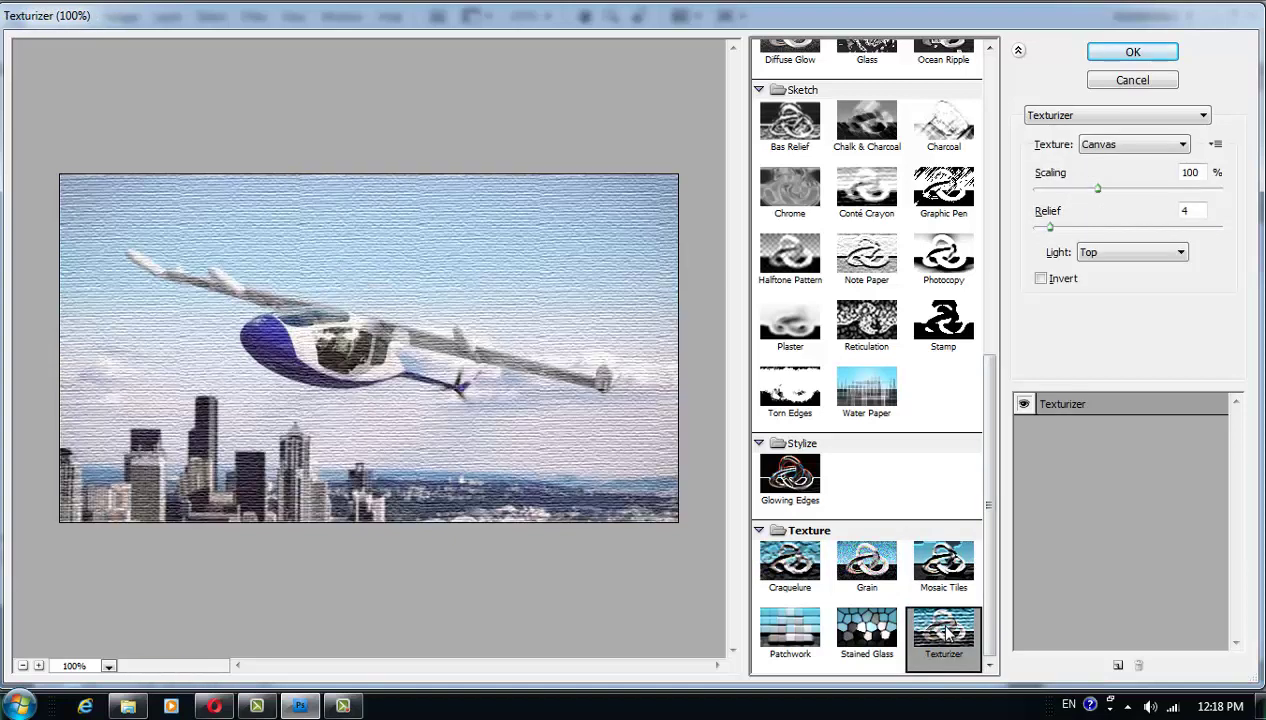
left_click(857, 568)
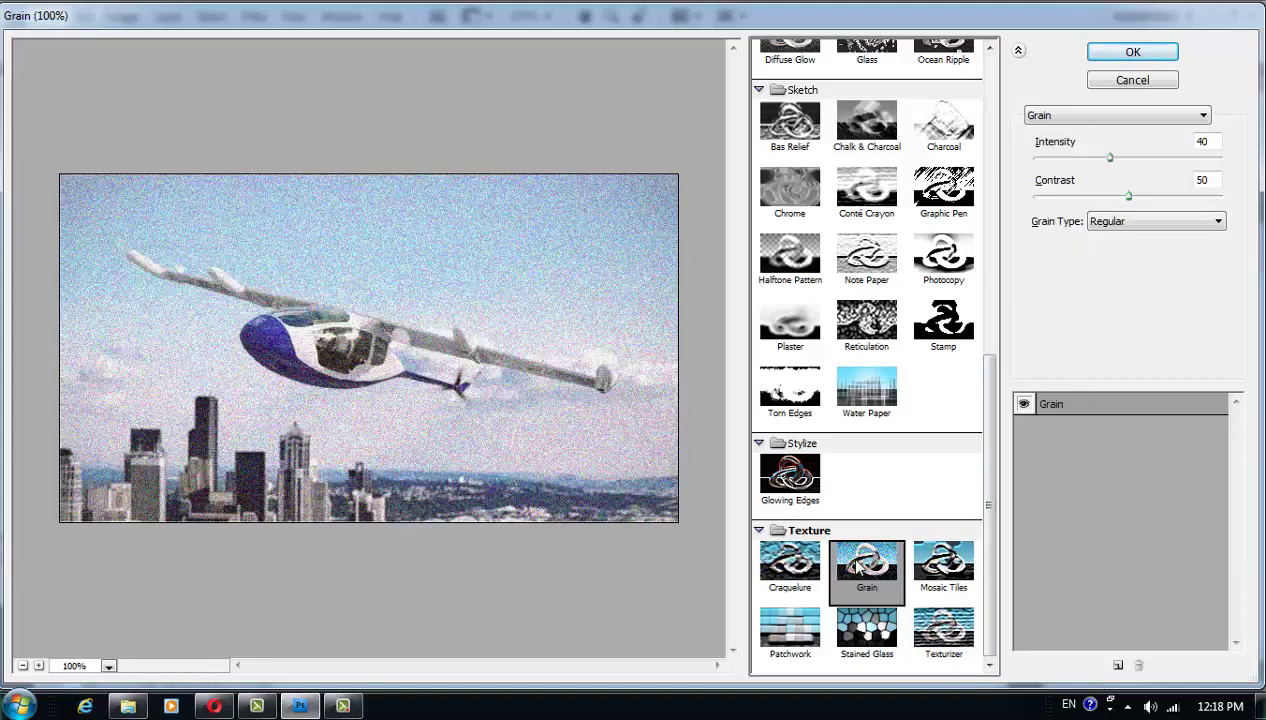
left_click(805, 568)
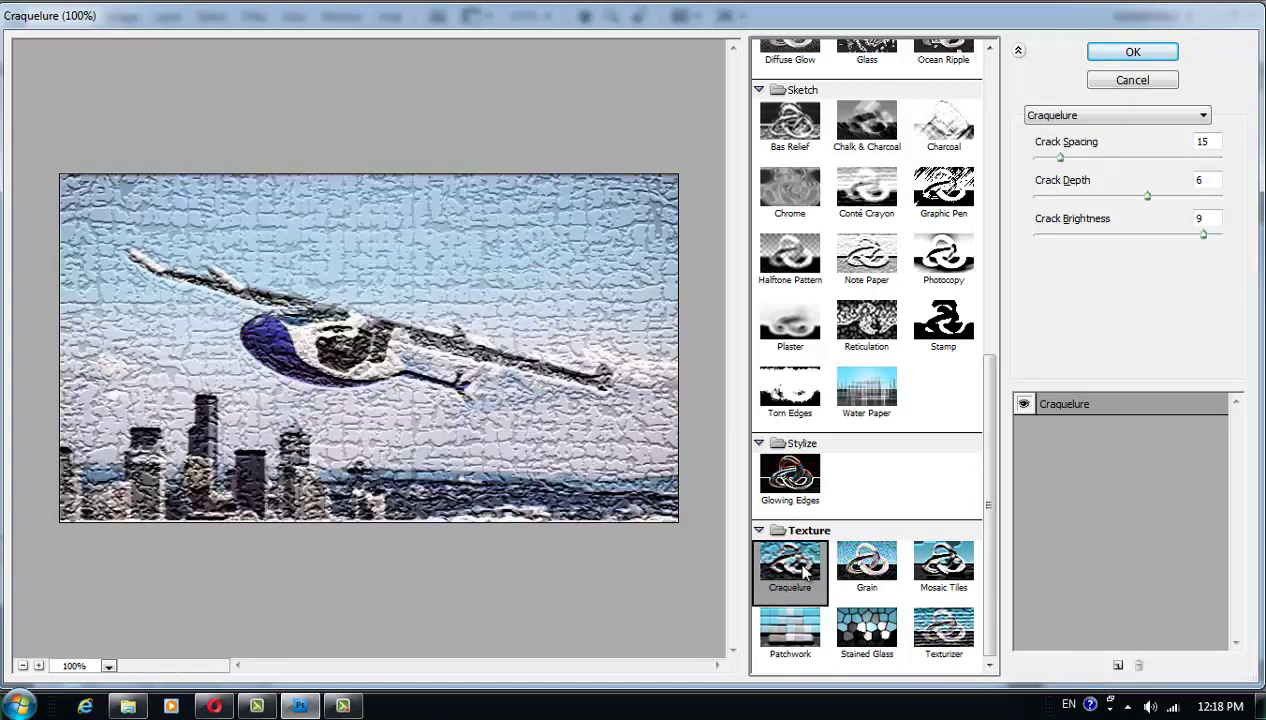
left_click(866, 565)
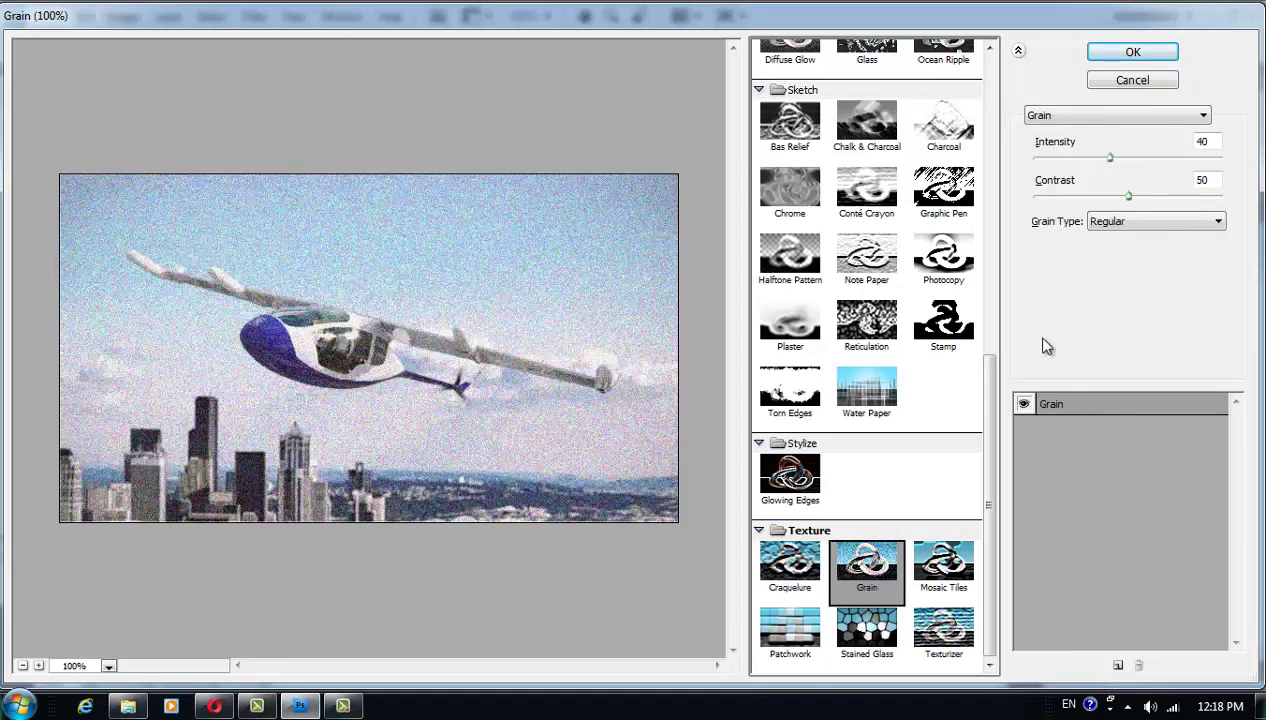
Step: Set Grain to Intensity 40, Contrast 59 and the Speckle grain type
mouse_move(1132, 203)
left_mouse_down()
mouse_move(1099, 203)
mouse_move(1148, 203)
left_mouse_up()
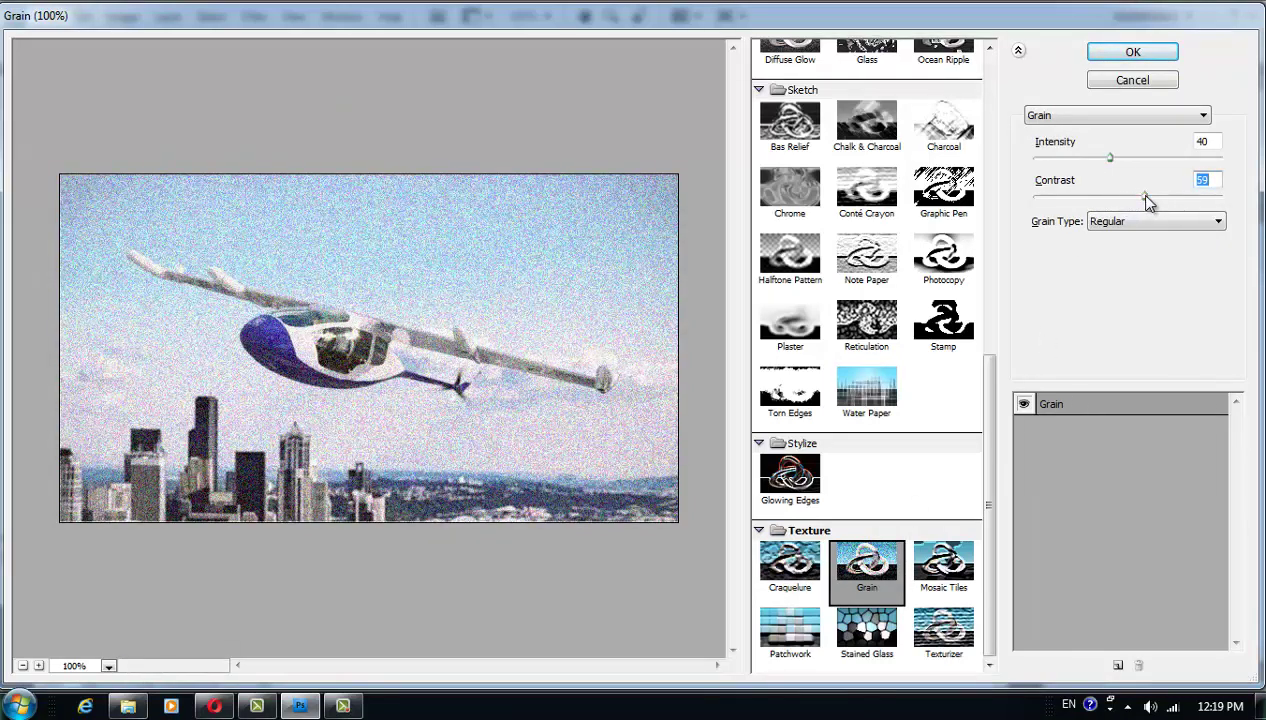
mouse_move(1109, 158)
left_mouse_down()
mouse_move(1141, 158)
mouse_move(1139, 170)
left_mouse_up()
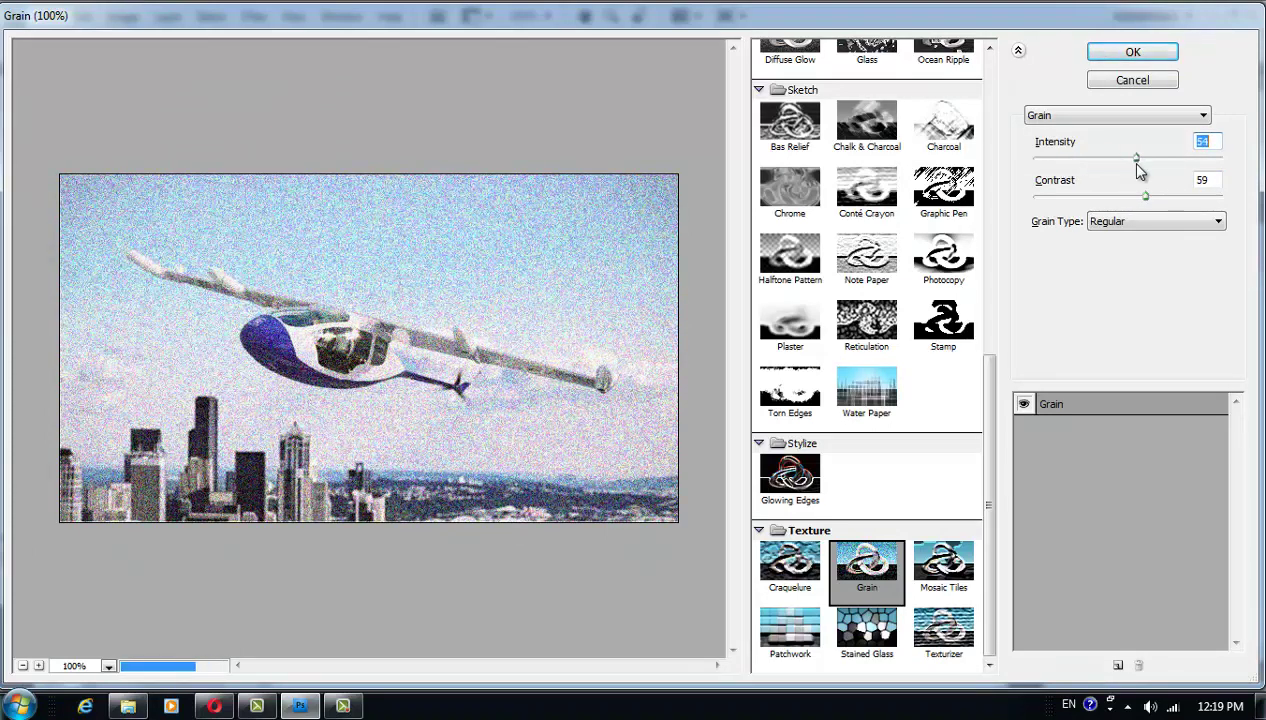
type("40")
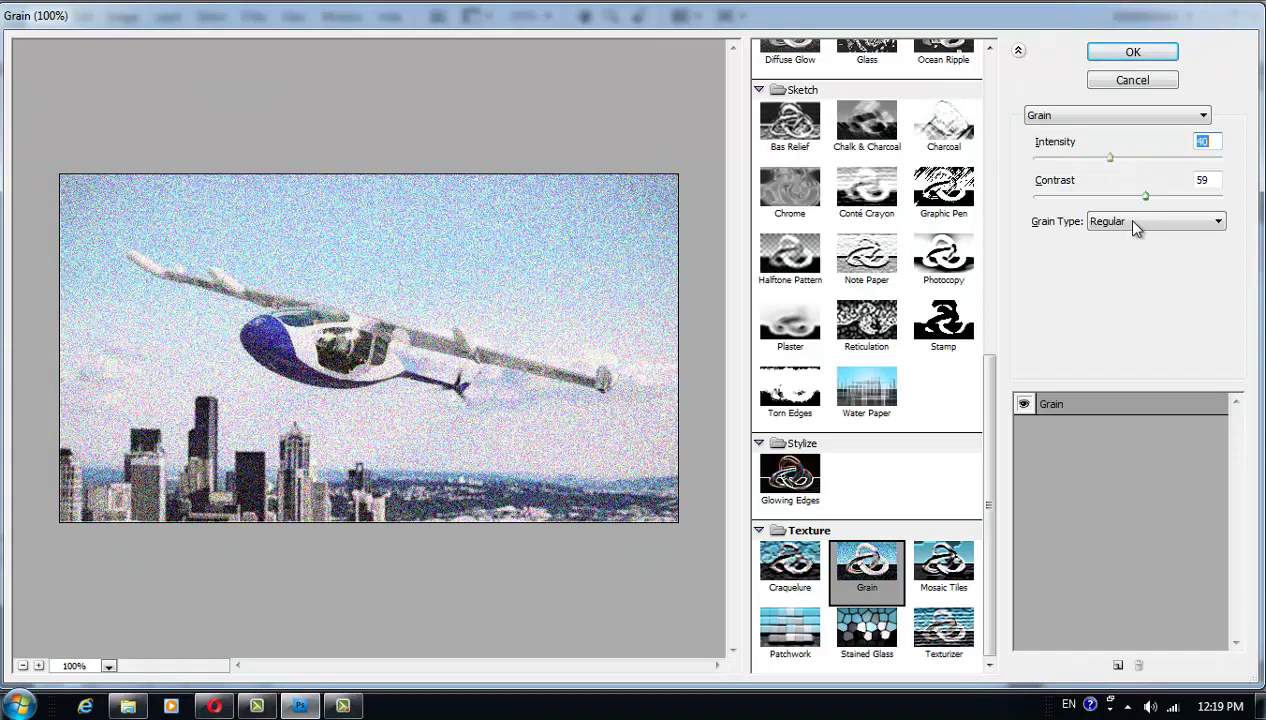
left_click(1134, 223)
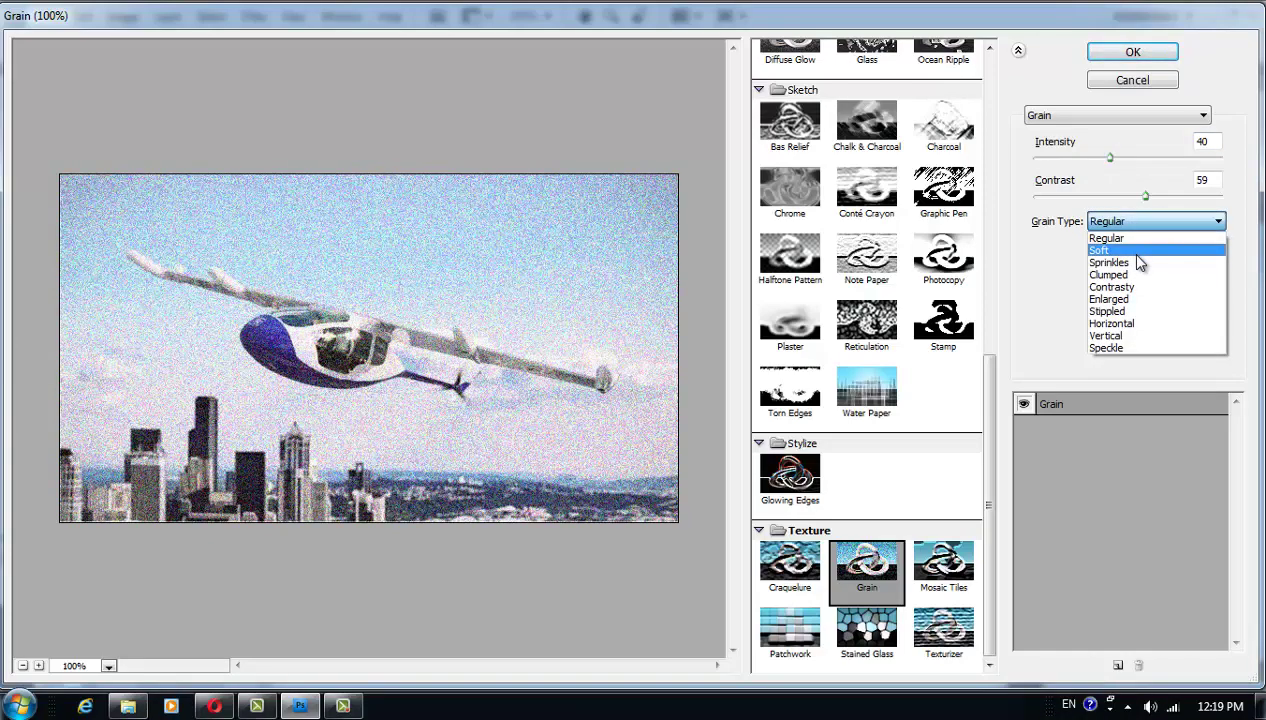
left_click(1139, 262)
scroll(1130, 236, "down", 7)
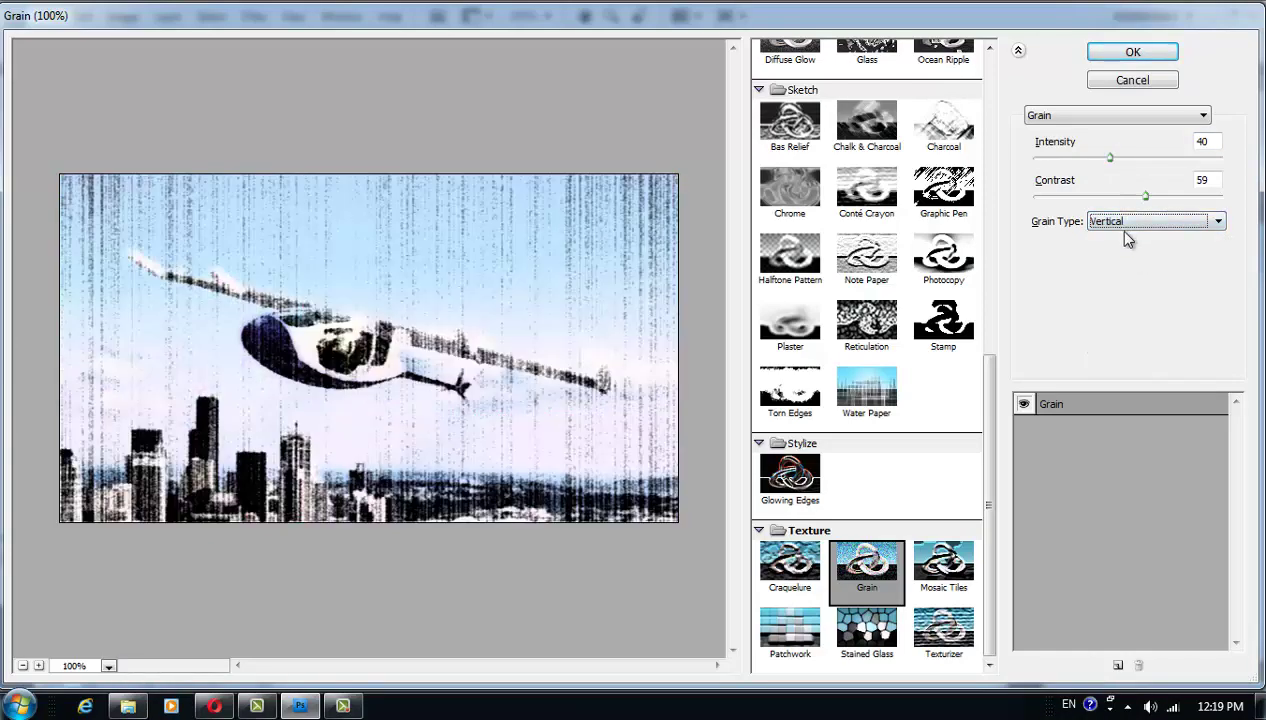
left_click(1210, 224)
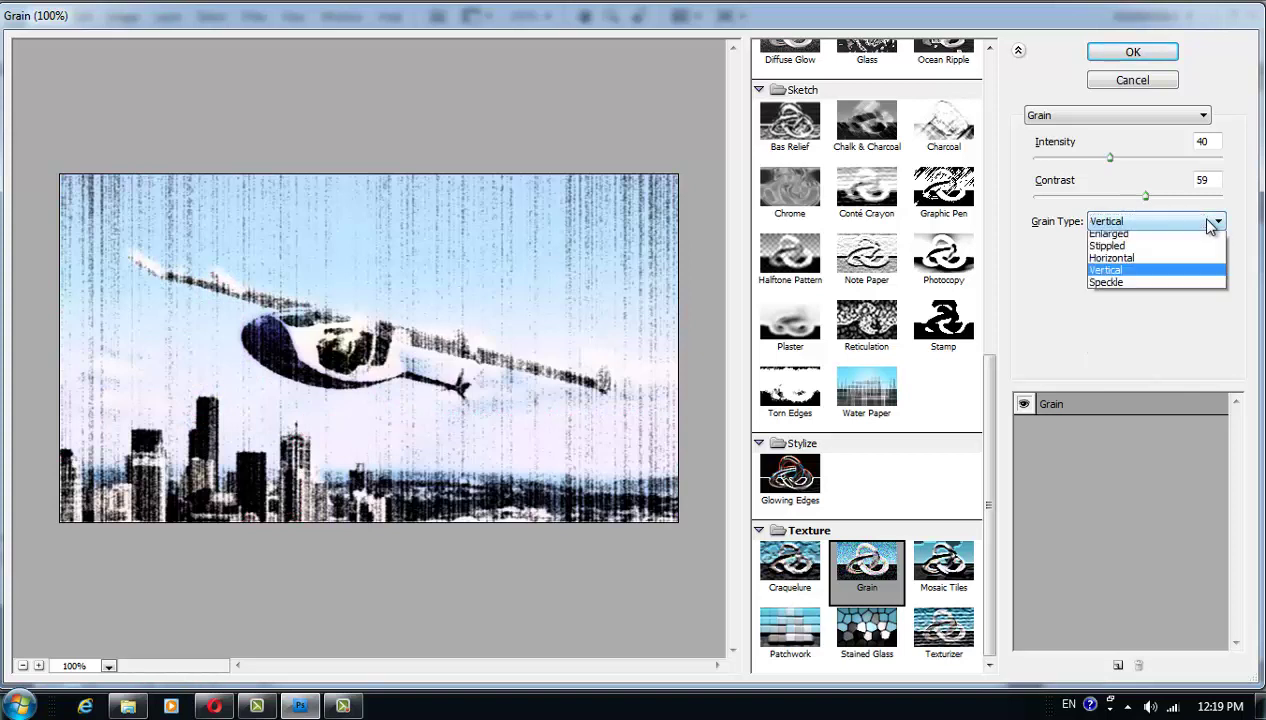
left_click(1150, 350)
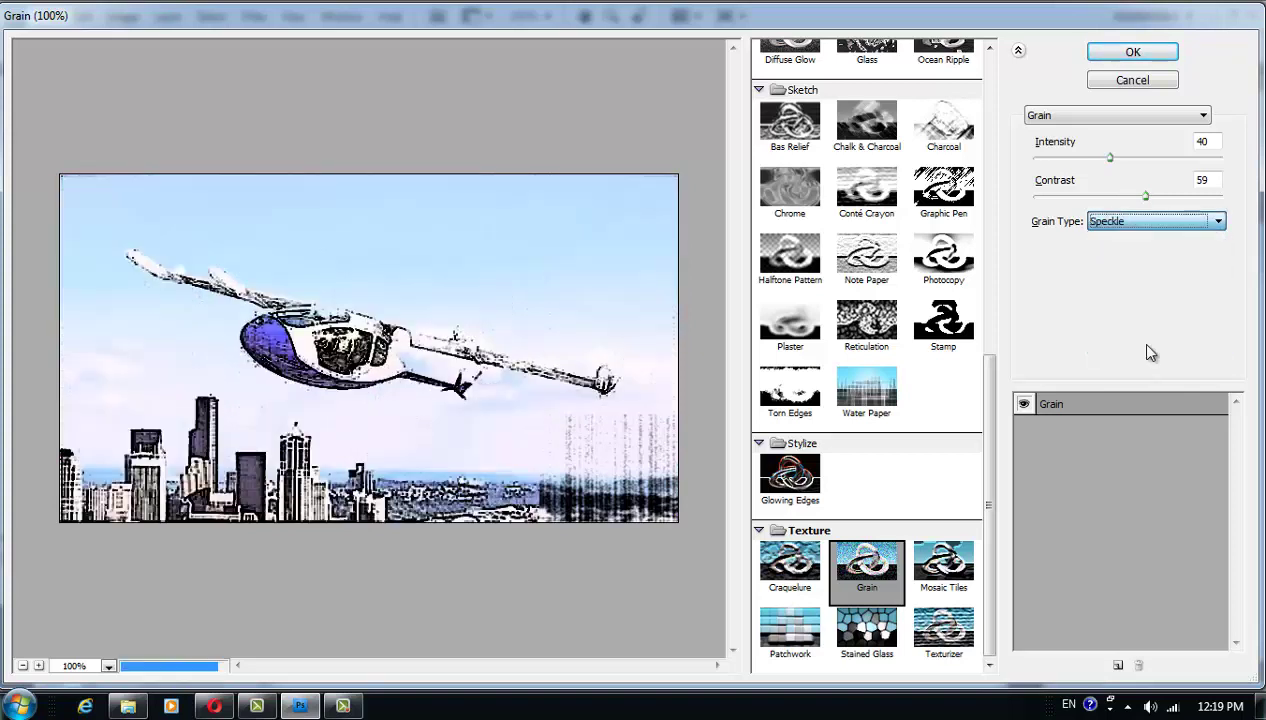
Step: Apply the Speckle Grain as a Filter Gallery smart filter on Layer 0, then reopen and cancel the gallery
left_click(1121, 61)
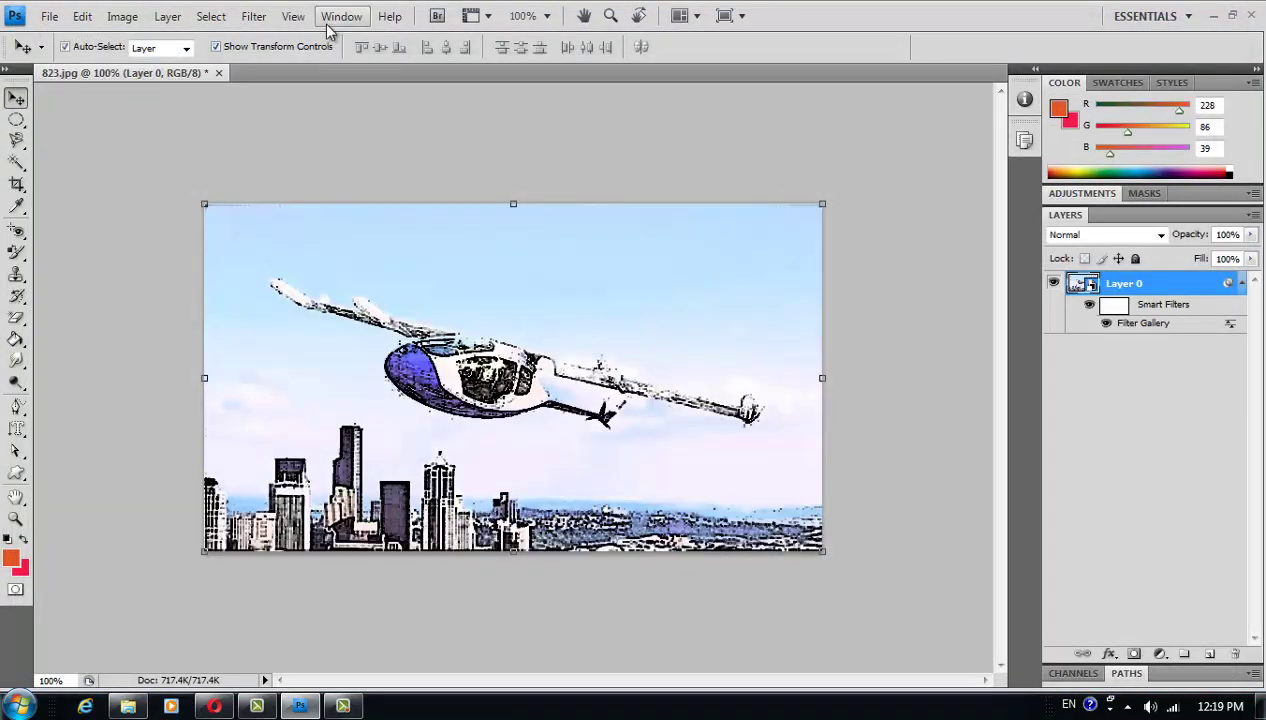
left_click(522, 16)
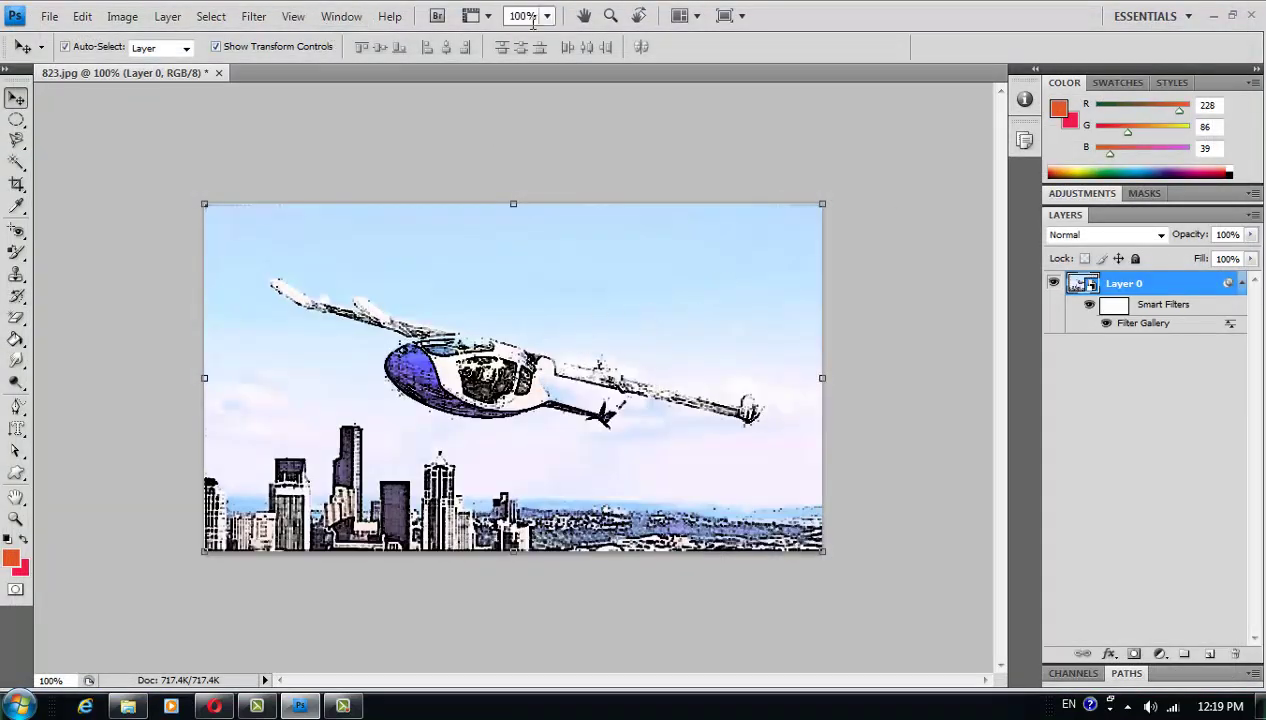
left_click(254, 16)
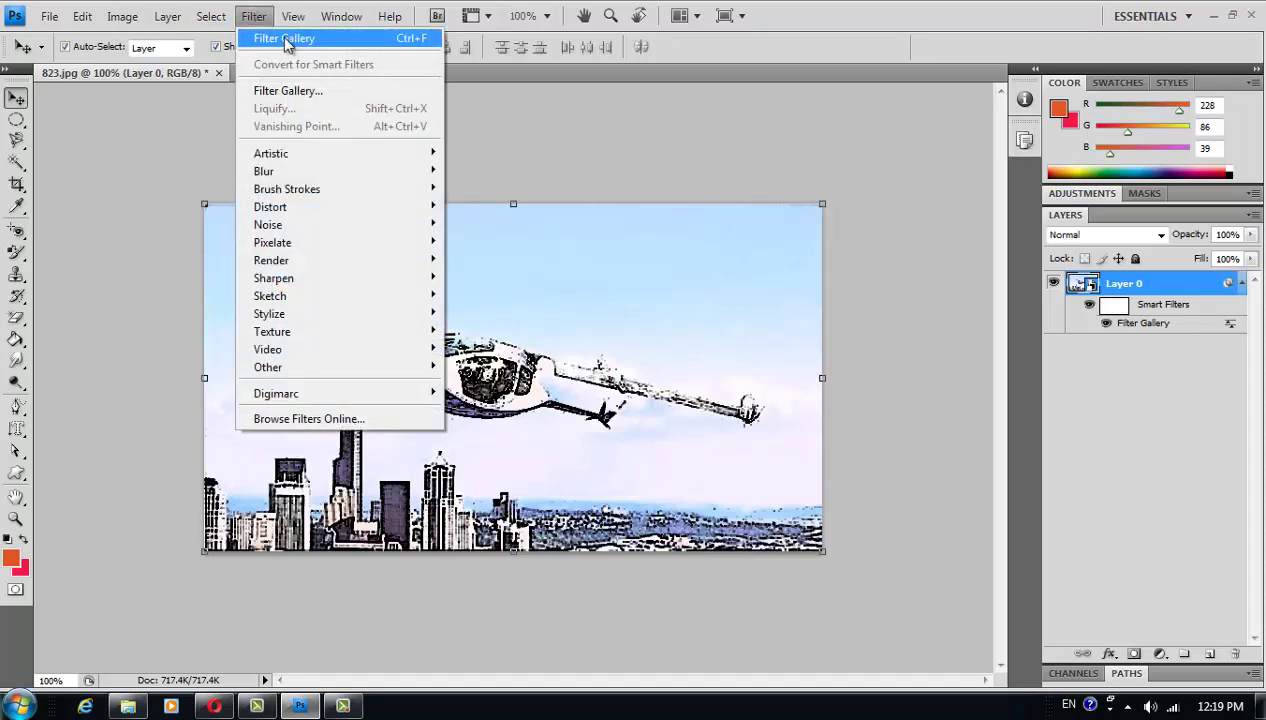
left_click(286, 40)
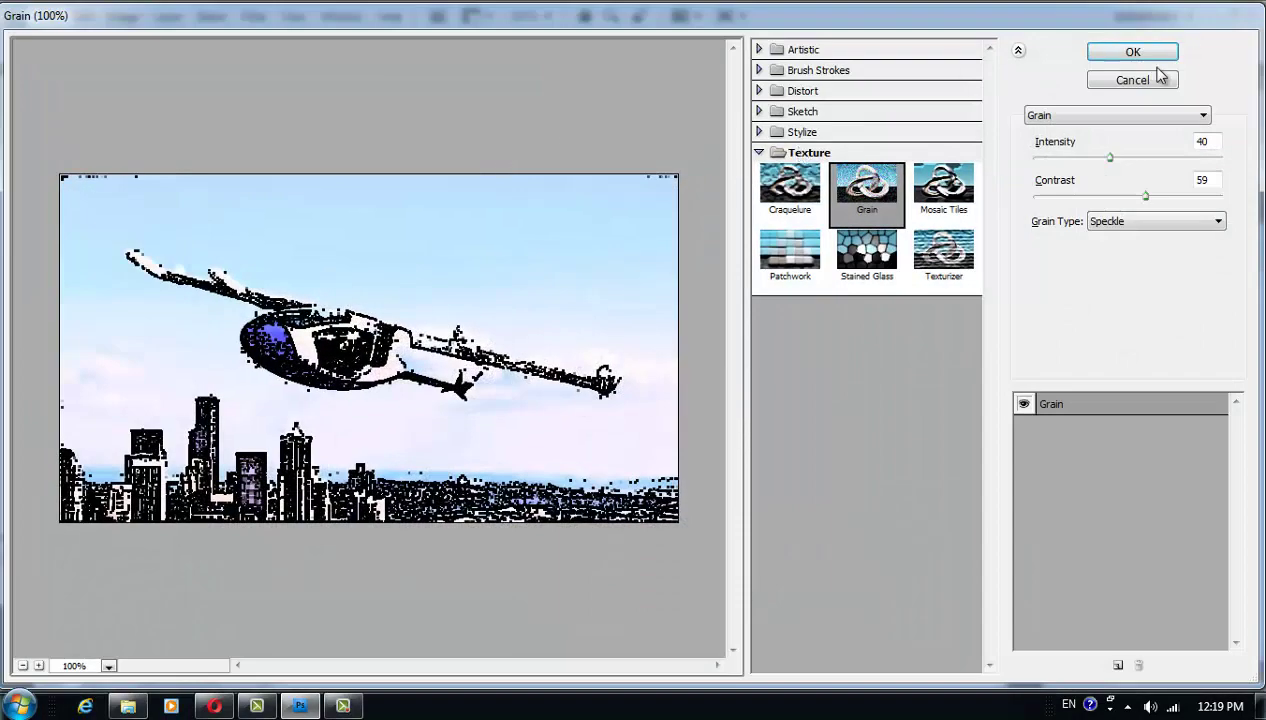
left_click(1119, 86)
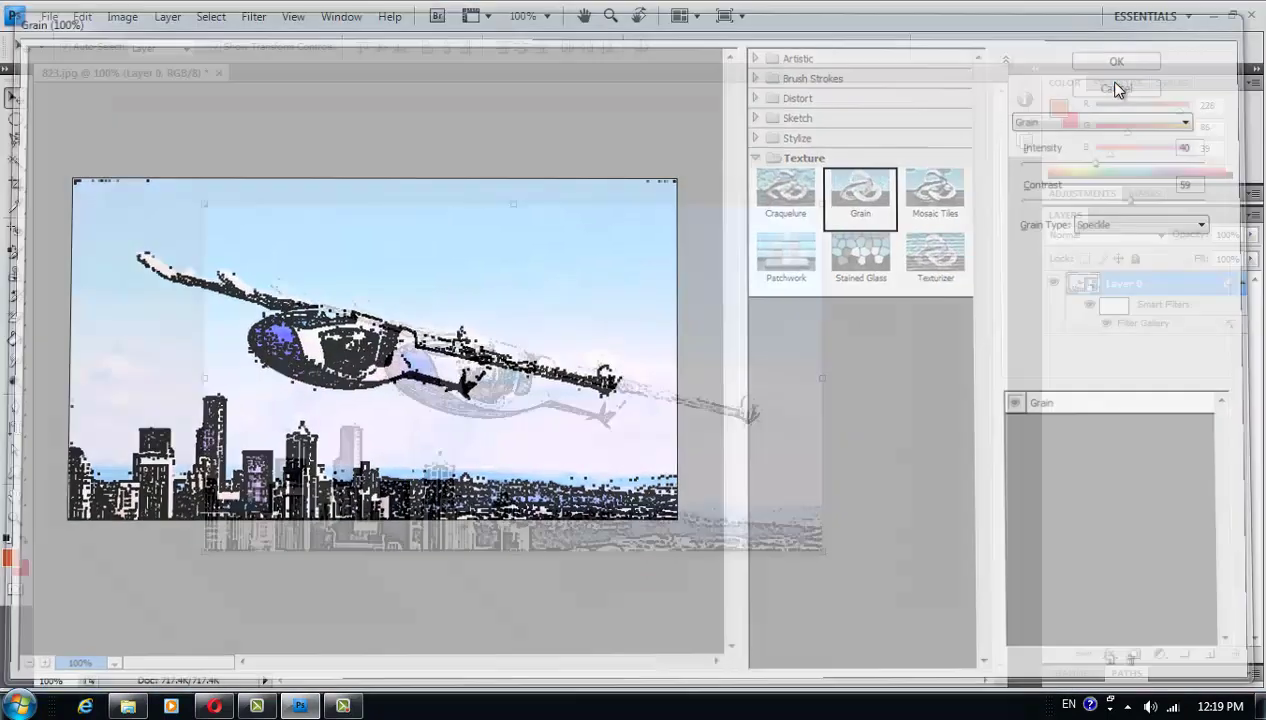
left_click(265, 18)
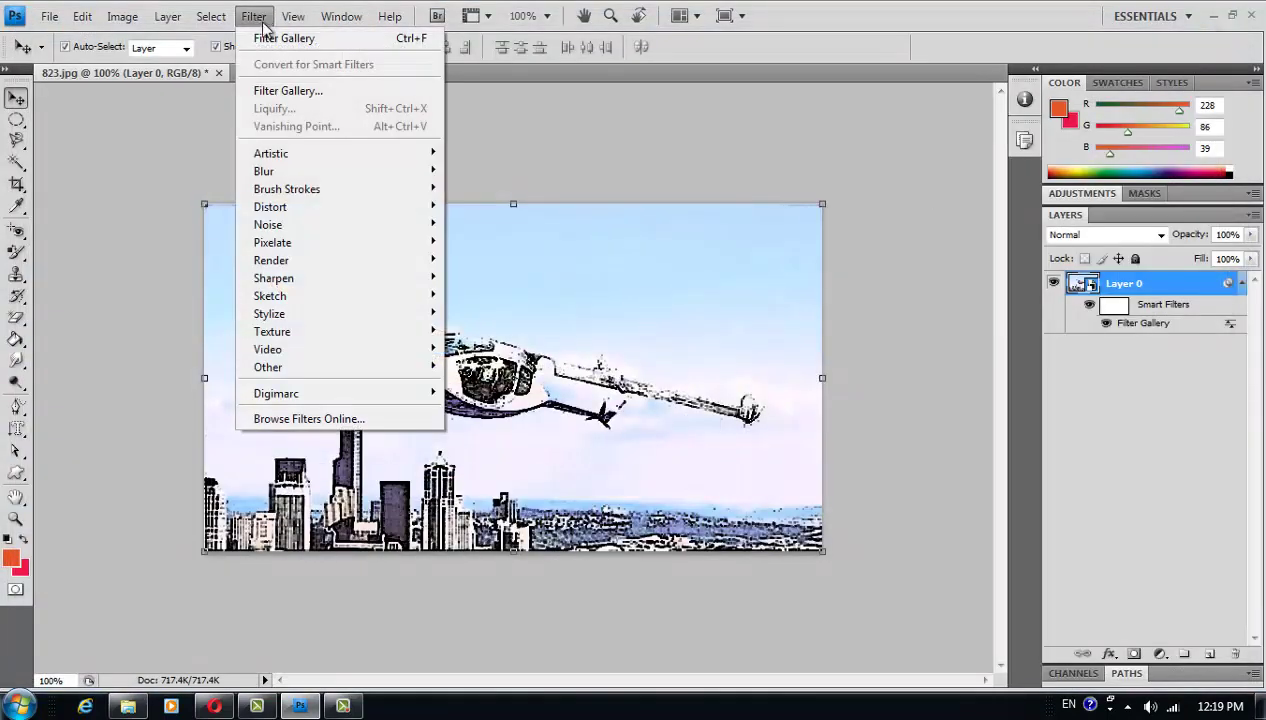